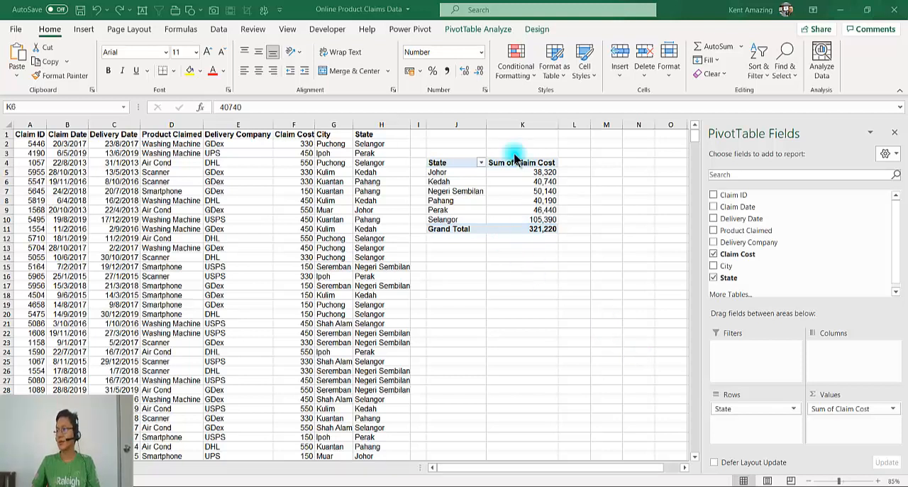
# Examine the claim cost totals per state in the PivotTable alongside the State and Claim Cost columns of the source data
pyautogui.click(526, 183)
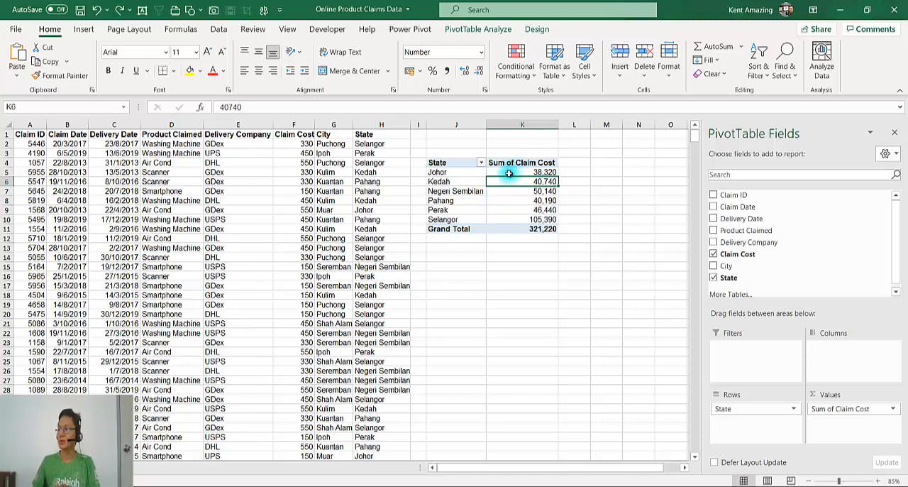
pyautogui.click(469, 172)
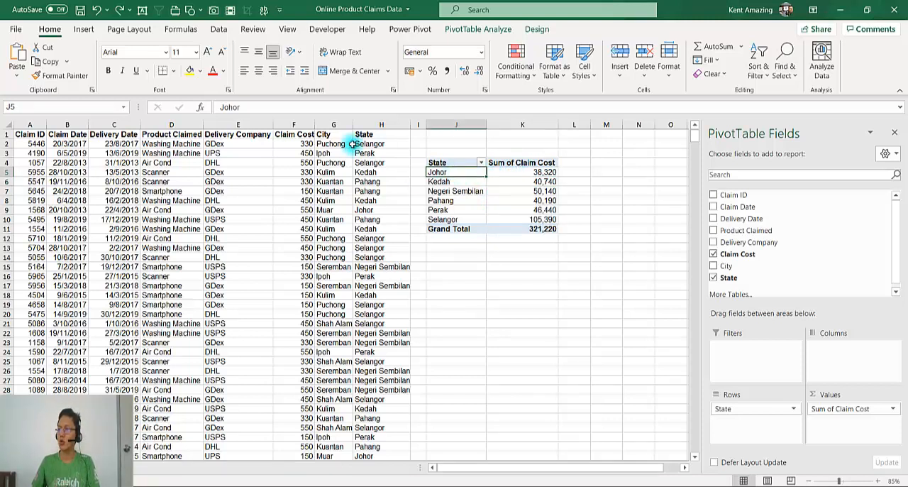
pyautogui.click(364, 210)
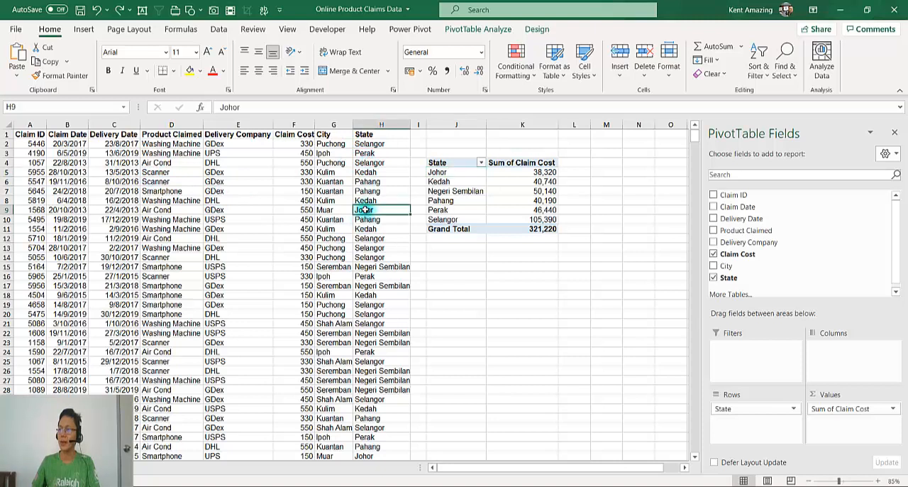
pyautogui.click(288, 207)
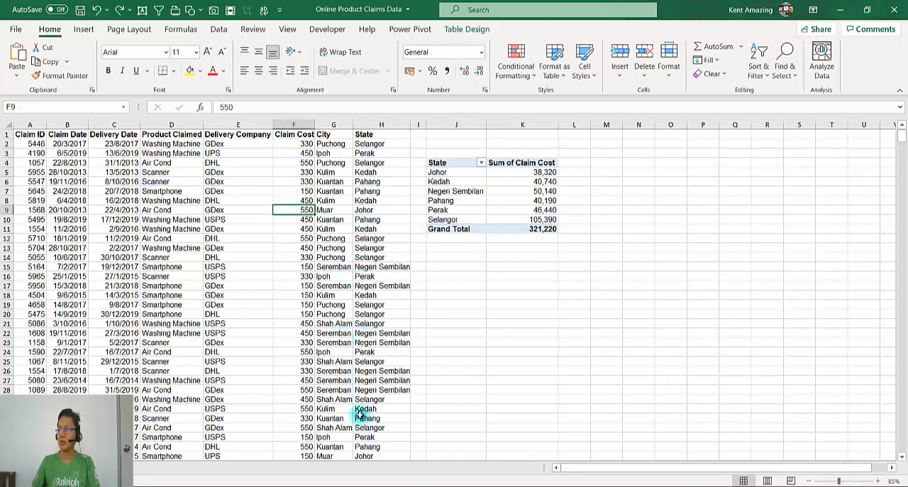
pyautogui.click(459, 182)
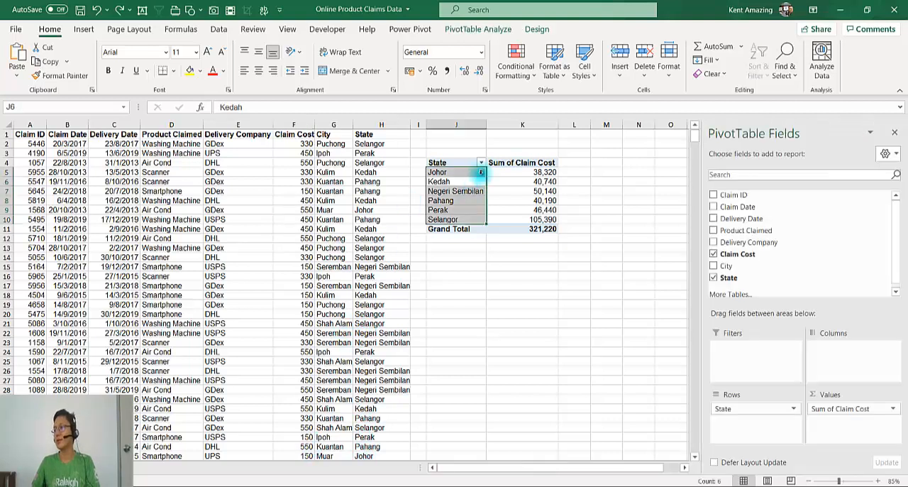
pyautogui.click(537, 183)
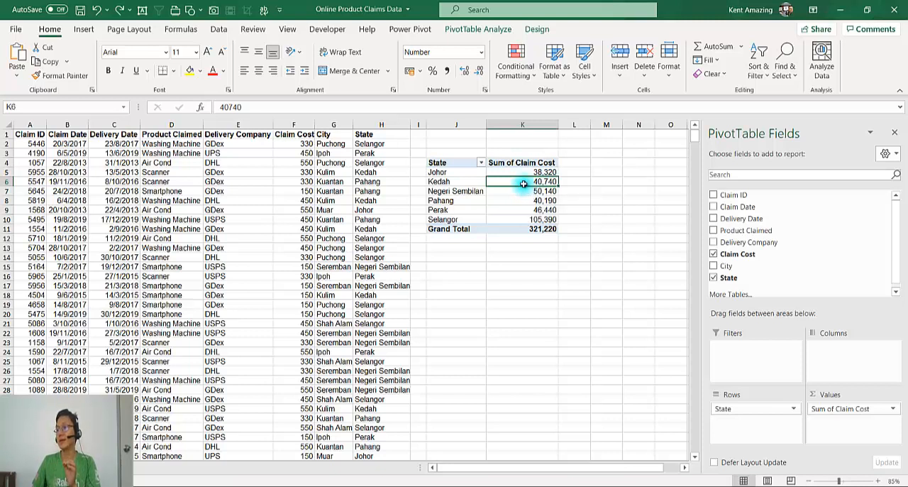
pyautogui.moveTo(522, 184)
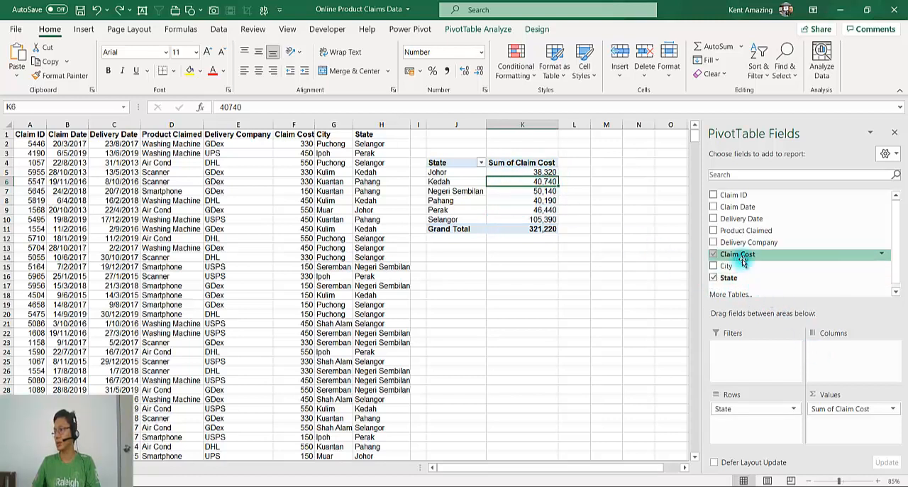
# Add Claim Cost to the PivotTable values a second time and show it as Difference From, with base field State and base item Selangor
pyautogui.moveTo(738, 254); pyautogui.dragTo(852, 422)
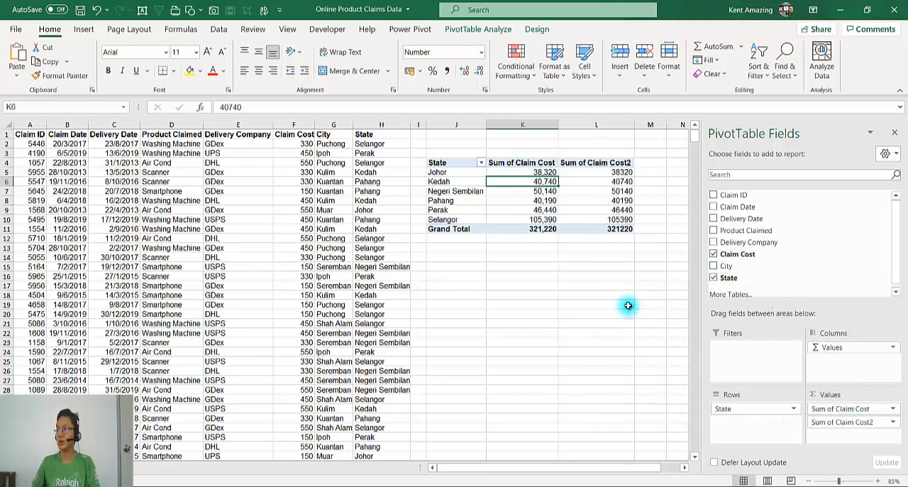
pyautogui.rightClick(591, 181)
pyautogui.moveTo(653, 318)
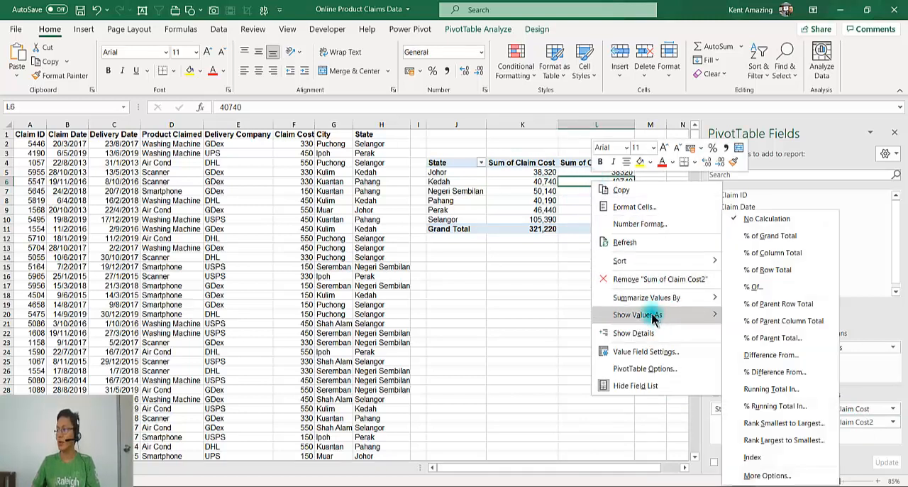
pyautogui.click(771, 357)
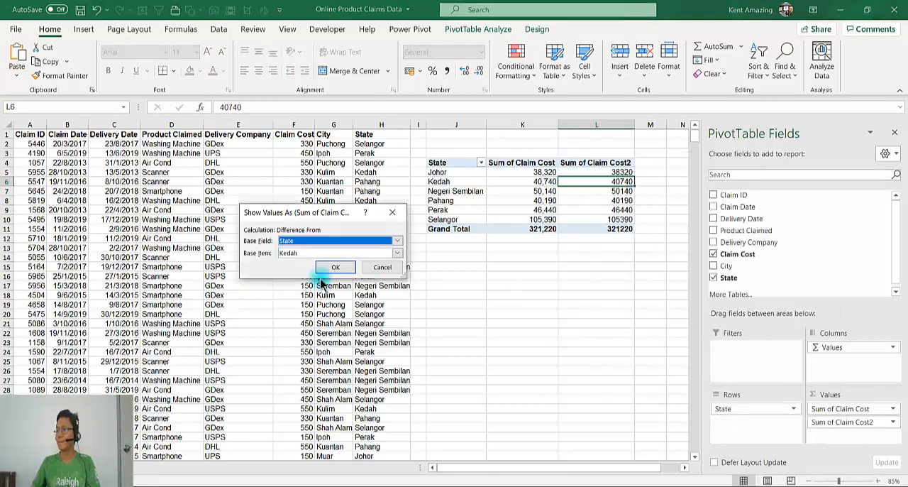
pyautogui.click(305, 253)
pyautogui.click(294, 344)
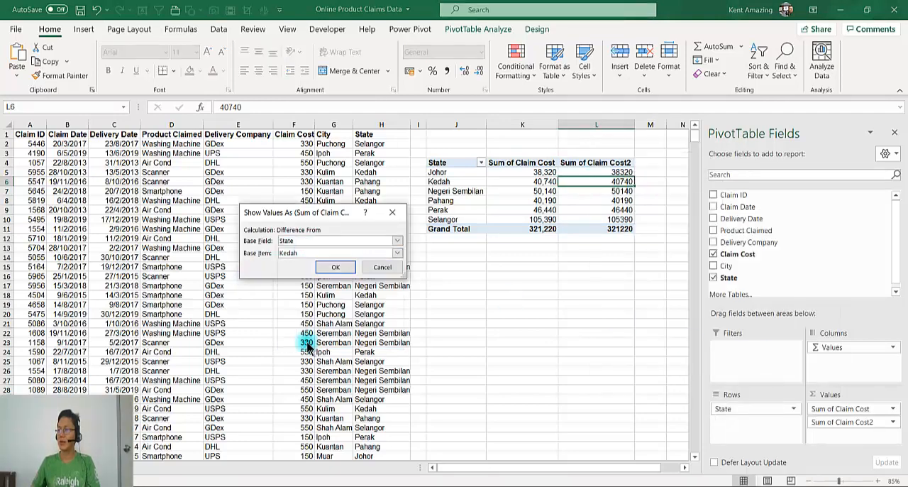
pyautogui.moveTo(338, 214); pyautogui.dragTo(269, 195)
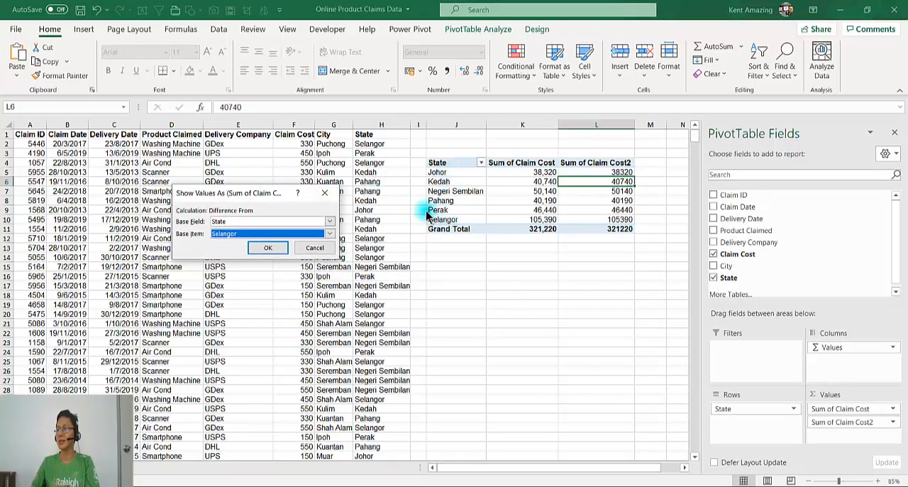
pyautogui.click(268, 252)
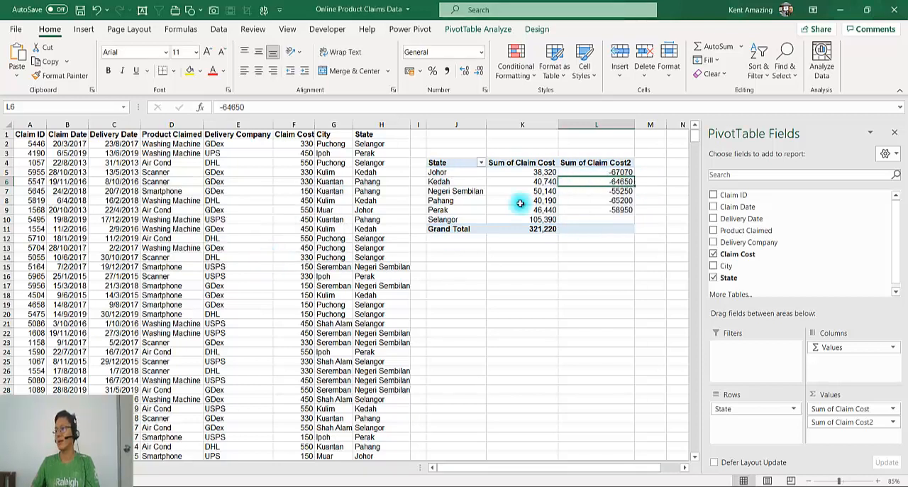
# Format the Sum of Claim Cost2 values as Number with one decimal place and the 1000 separator
pyautogui.click(521, 173)
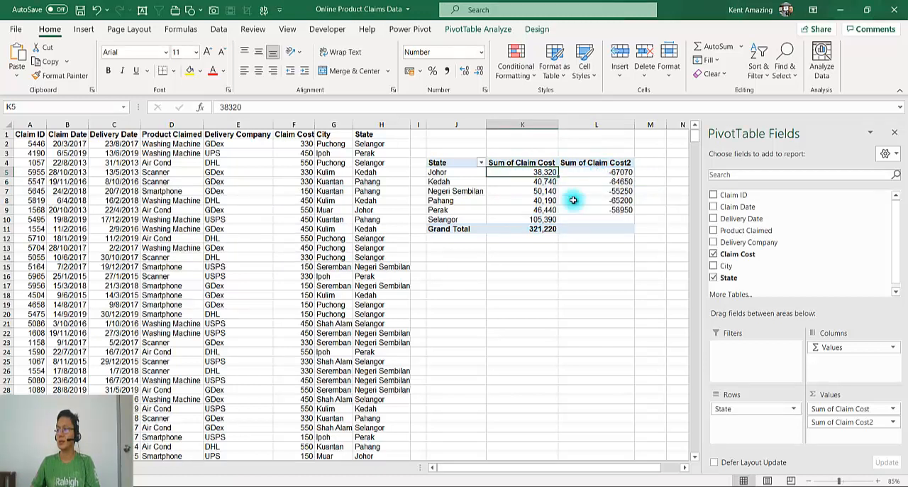
pyautogui.rightClick(594, 174)
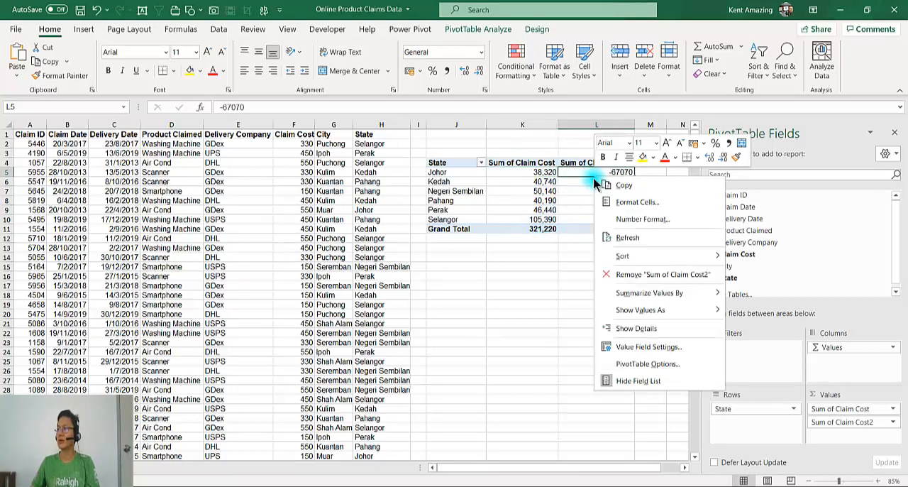
pyautogui.click(624, 219)
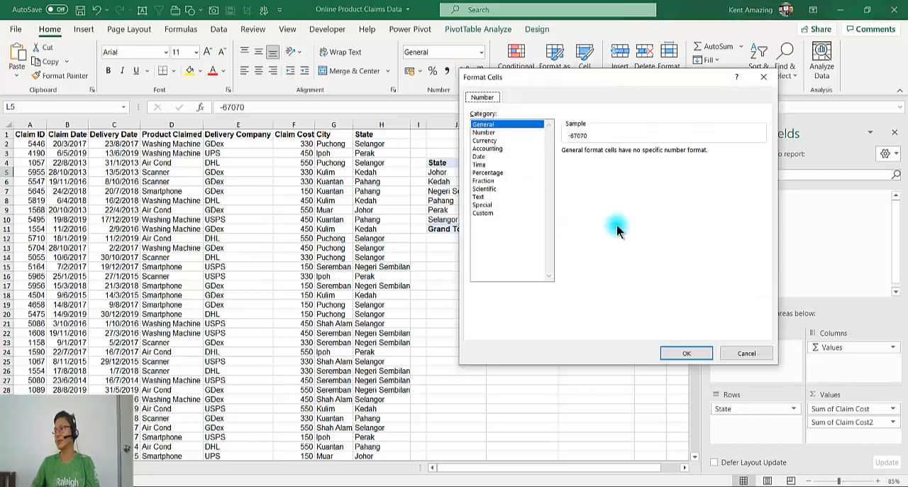
pyautogui.click(484, 132)
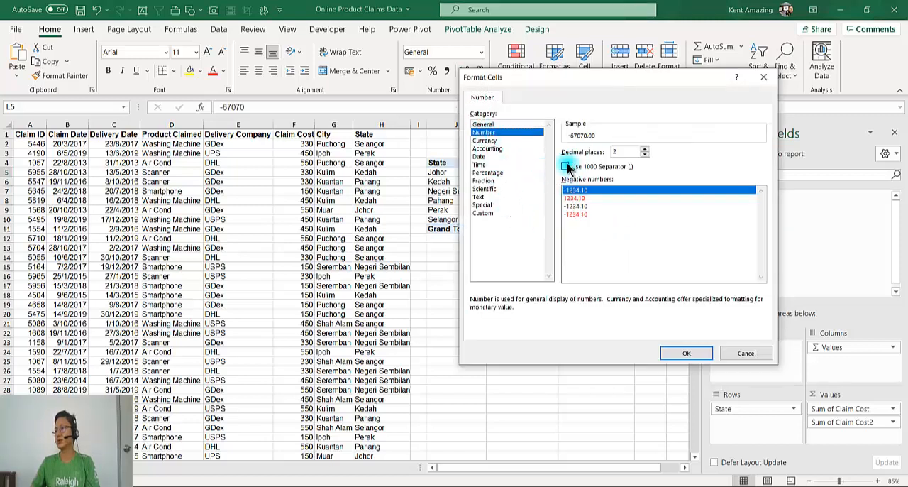
pyautogui.click(566, 166)
pyautogui.click(644, 149)
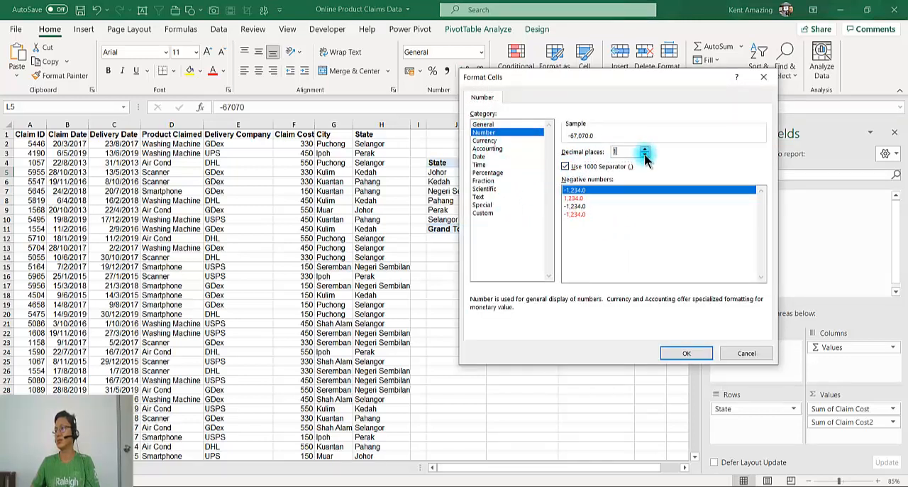
pyautogui.click(685, 352)
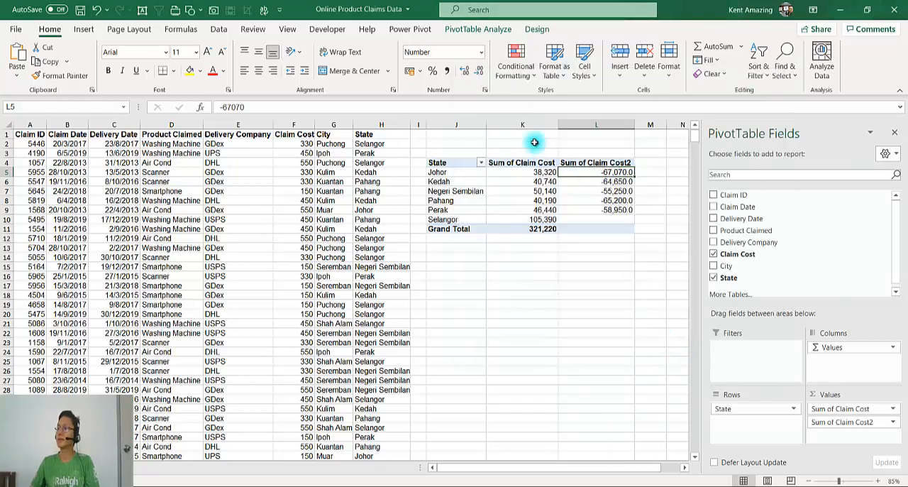
# Add Claim Cost to the values a third time and show it as % Difference From, with base field State and base item Selangor
pyautogui.click(576, 182)
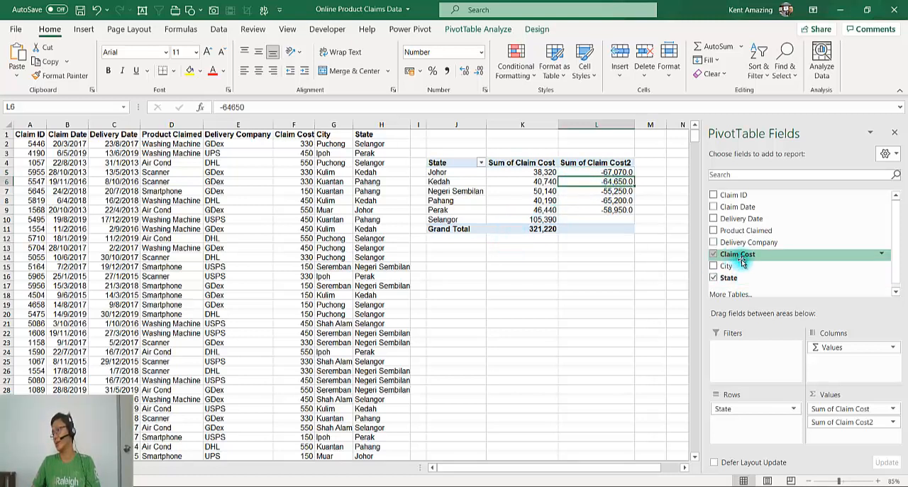
pyautogui.moveTo(742, 256); pyautogui.dragTo(843, 436)
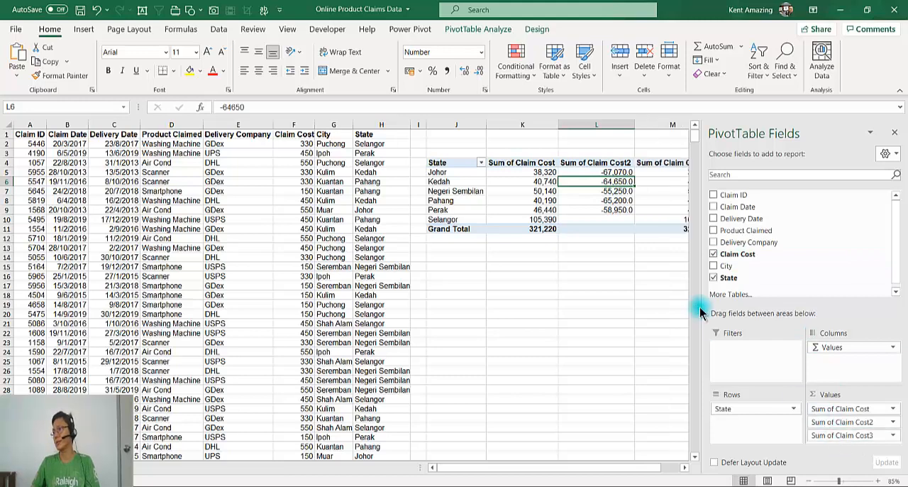
pyautogui.moveTo(644, 467); pyautogui.dragTo(667, 467)
pyautogui.click(636, 174)
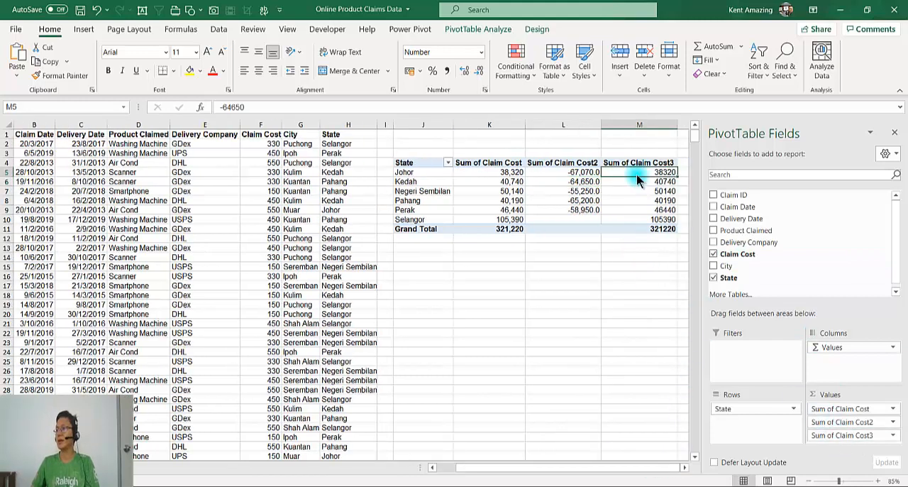
pyautogui.rightClick(636, 178)
pyautogui.moveTo(691, 308)
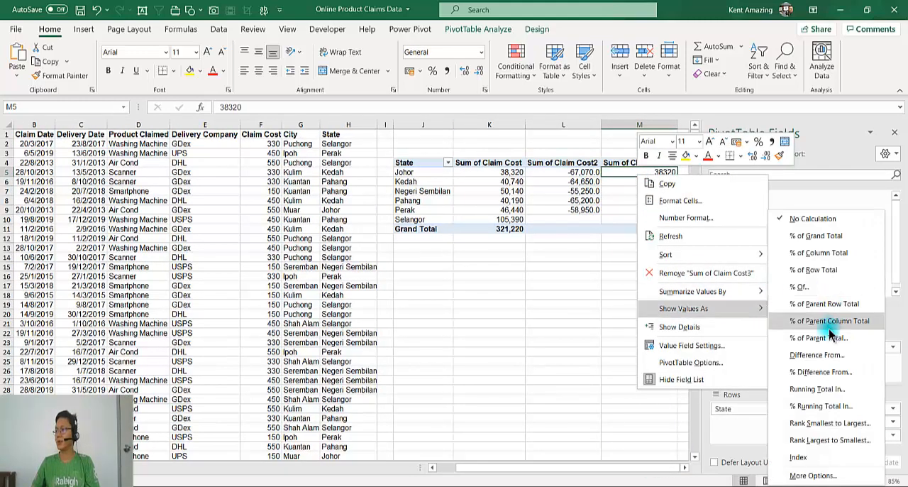
pyautogui.click(820, 372)
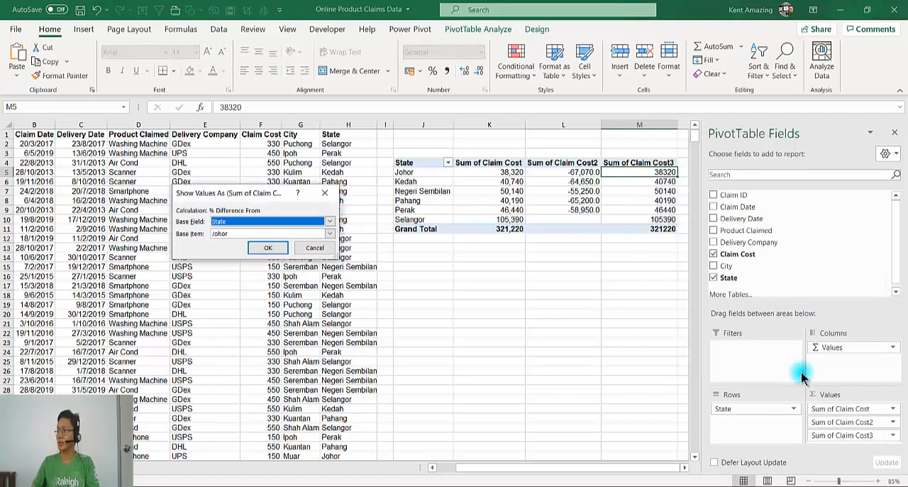
pyautogui.click(228, 234)
pyautogui.click(238, 319)
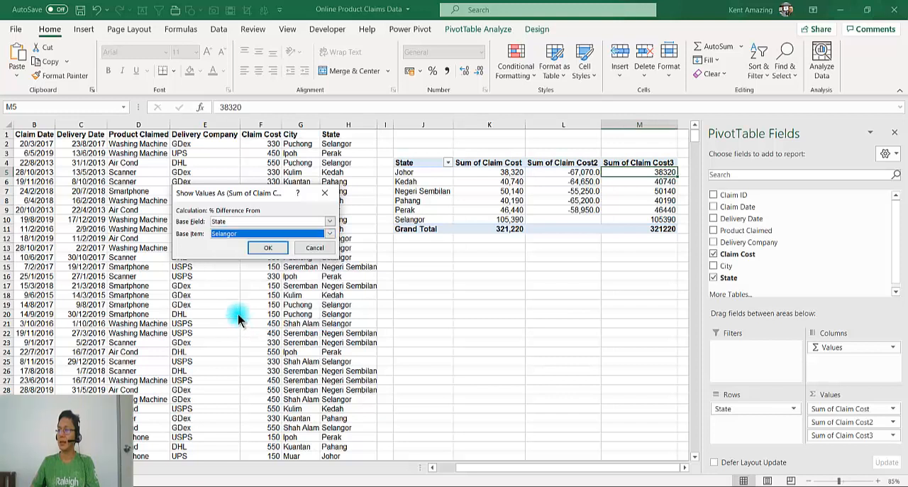
pyautogui.click(266, 248)
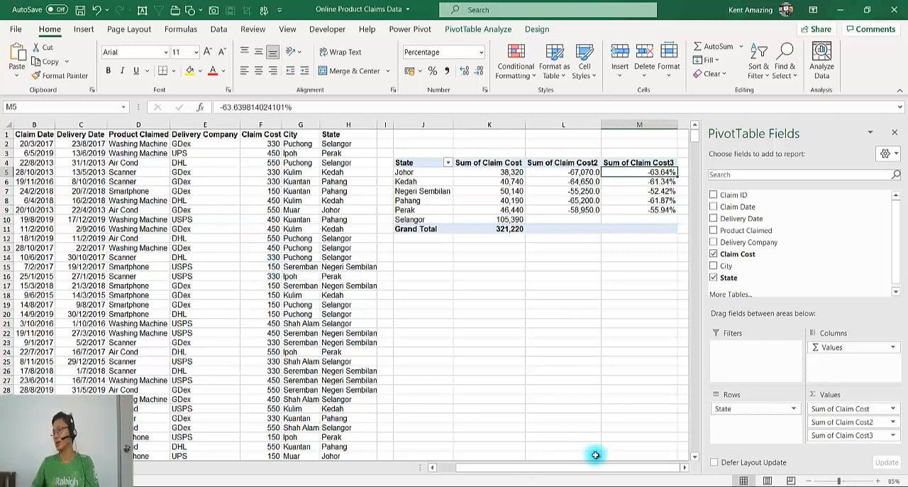
# Examine each state's percentage difference from Selangor against its claim cost total in the PivotTable
pyautogui.click(685, 467)
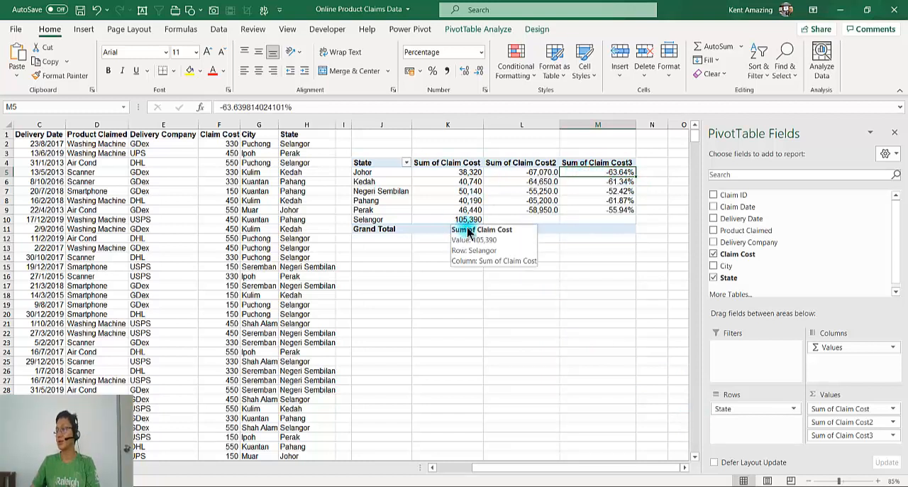
pyautogui.click(583, 190)
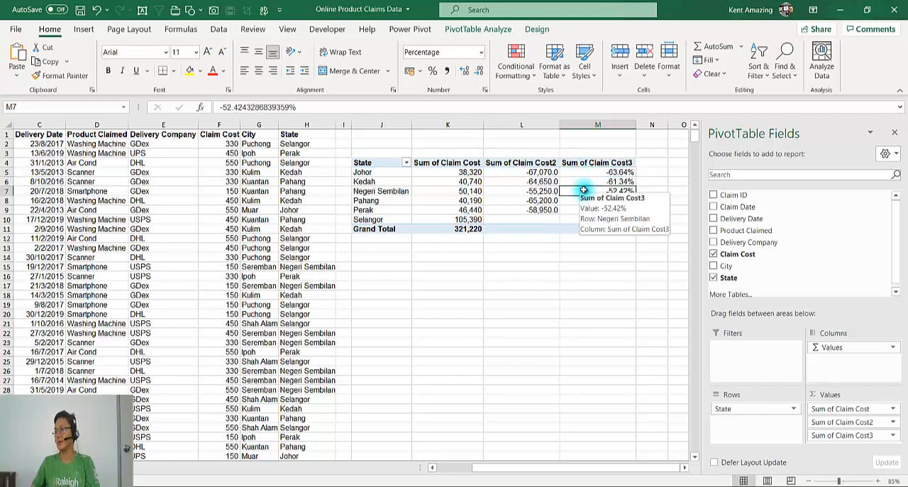
pyautogui.click(446, 193)
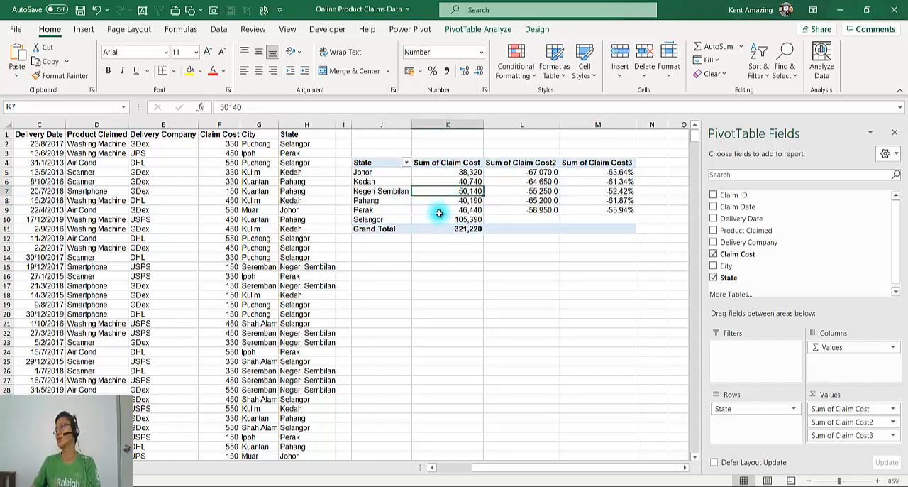
pyautogui.moveTo(430, 234)
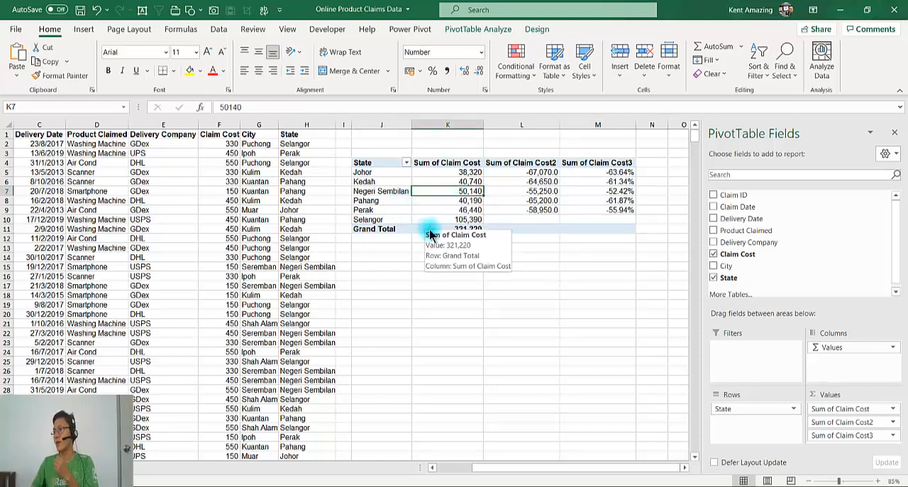
pyautogui.click(588, 159)
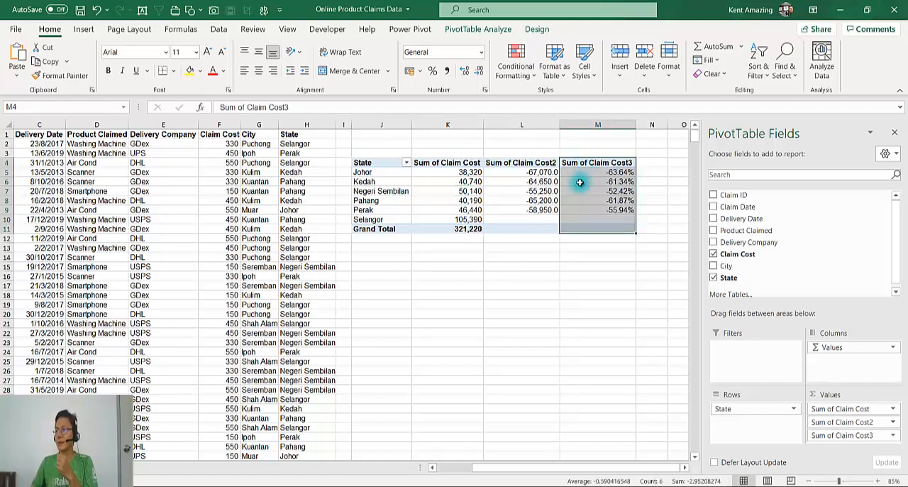
pyautogui.moveTo(572, 199)
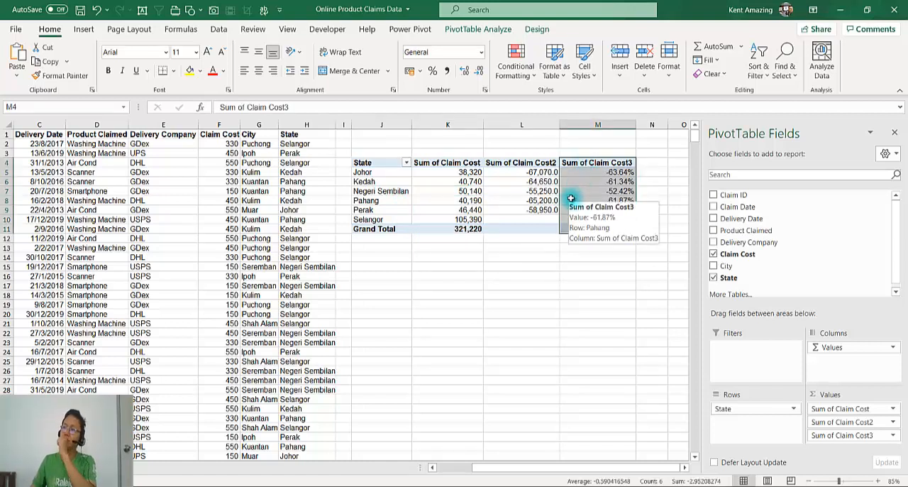
pyautogui.click(582, 172)
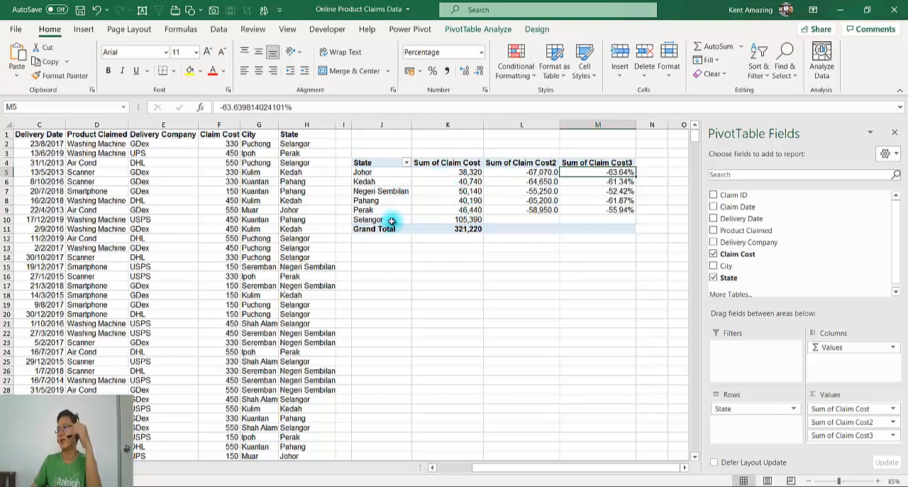
pyautogui.moveTo(447, 173)
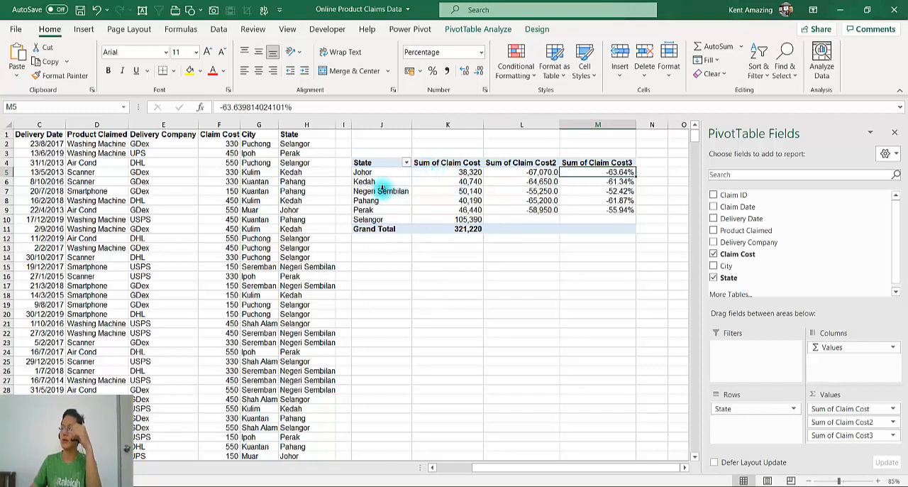
pyautogui.click(399, 258)
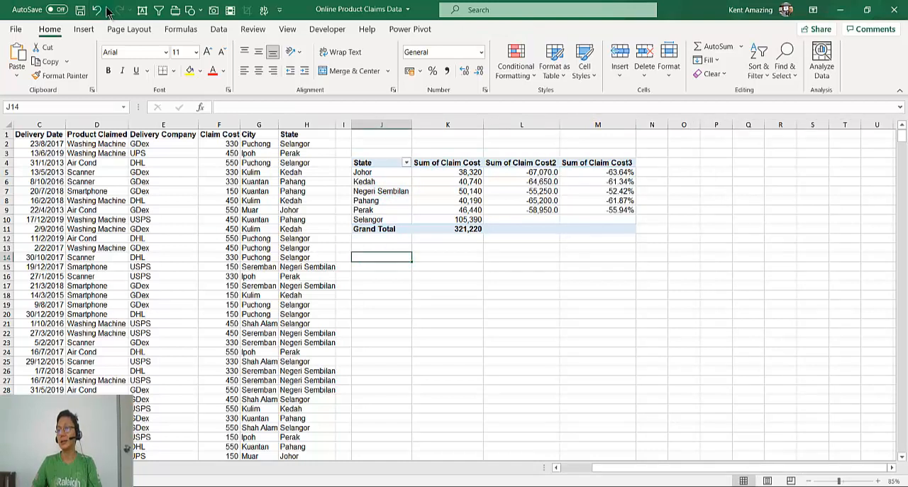
# Insert a text box reading Johor in the empty area just below the PivotTable
pyautogui.click(395, 261)
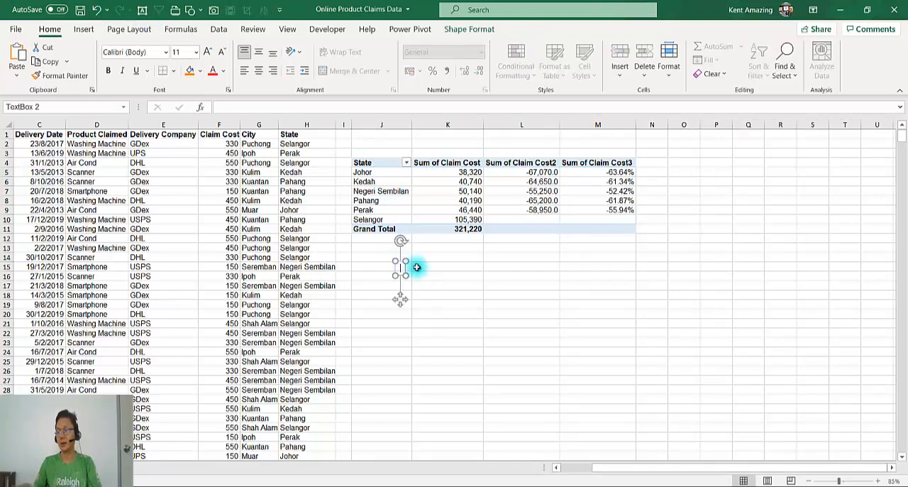
pyautogui.write('KEdah')
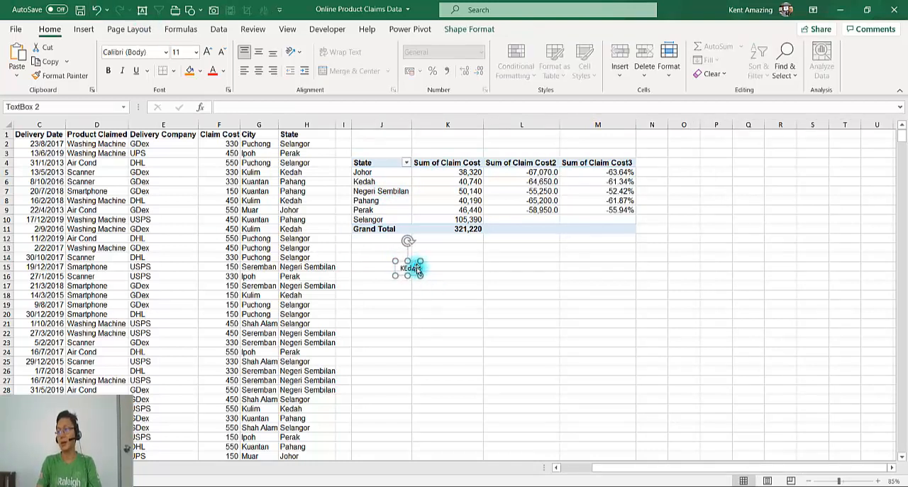
pyautogui.press('BackSpace')
pyautogui.press('BackSpace')
pyautogui.press('BackSpace')
pyautogui.press('BackSpace')
pyautogui.write('Johor')
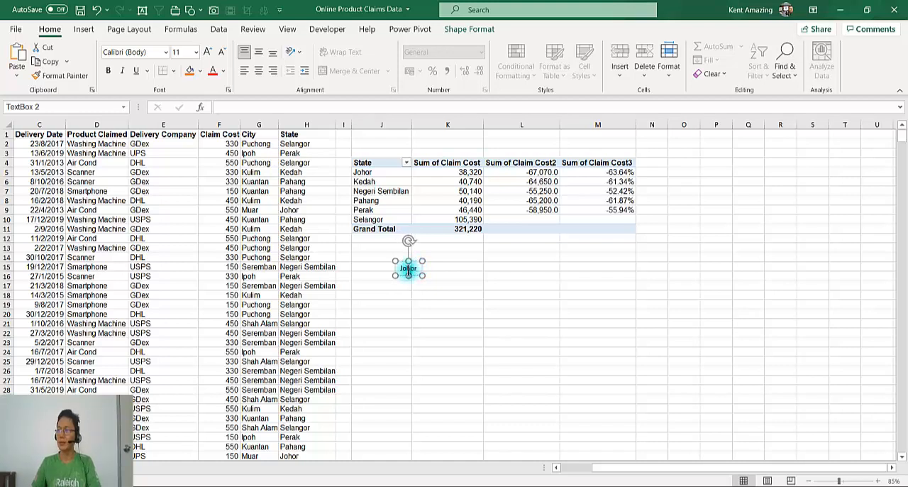
# Enlarge the Johor text to 32 pt
pyautogui.doubleClick(408, 271)
pyautogui.click(481, 234)
pyautogui.click(481, 235)
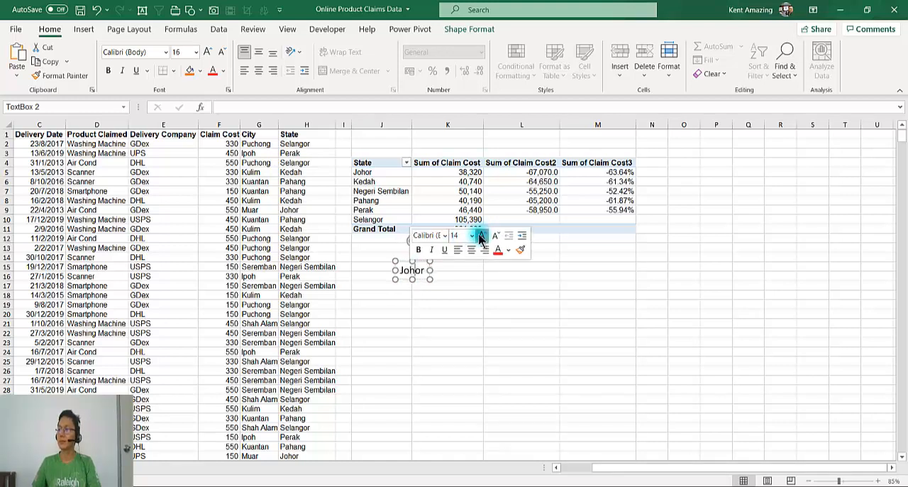
pyautogui.click(481, 235)
pyautogui.click(481, 235)
pyautogui.click(481, 235)
pyautogui.click(481, 235)
pyautogui.click(481, 235)
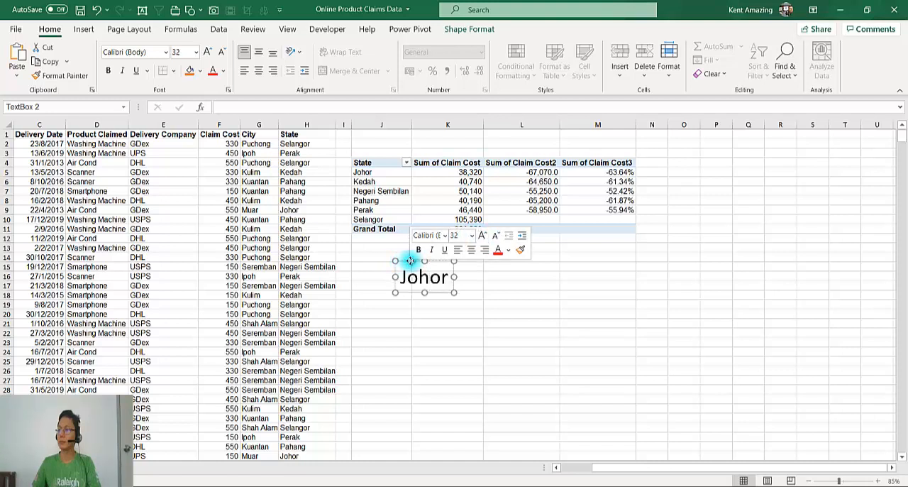
# Duplicate the Johor text box directly beneath it, change the copy's text to Kedah + Selangor and shift it slightly left
pyautogui.moveTo(410, 260); pyautogui.dragTo(416, 297)
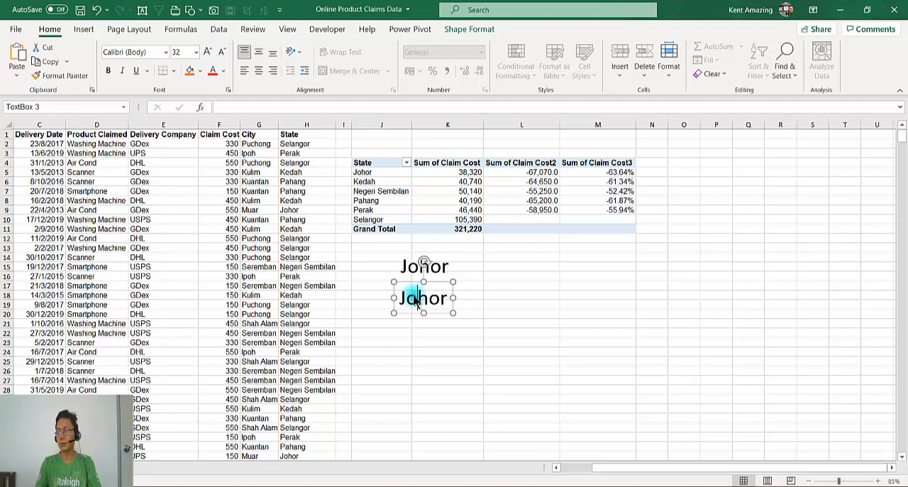
pyautogui.doubleClick(417, 300)
pyautogui.write('Kedah')
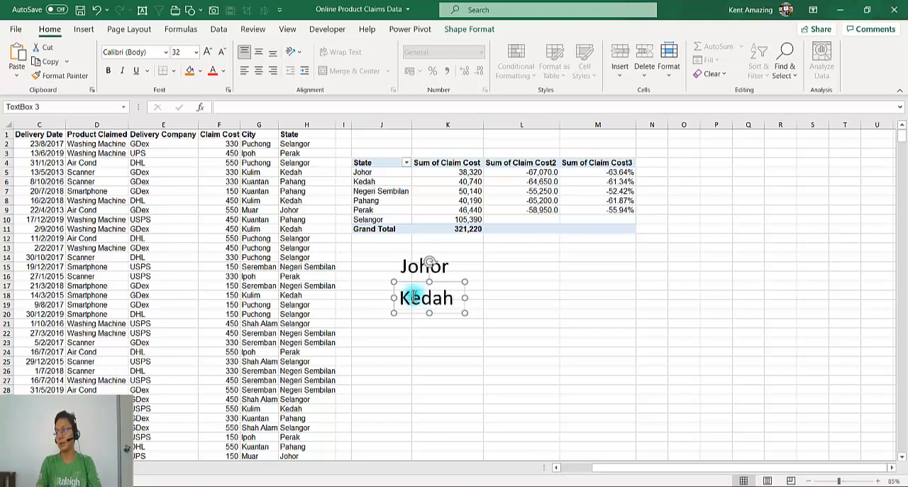
pyautogui.write(' + Selangor')
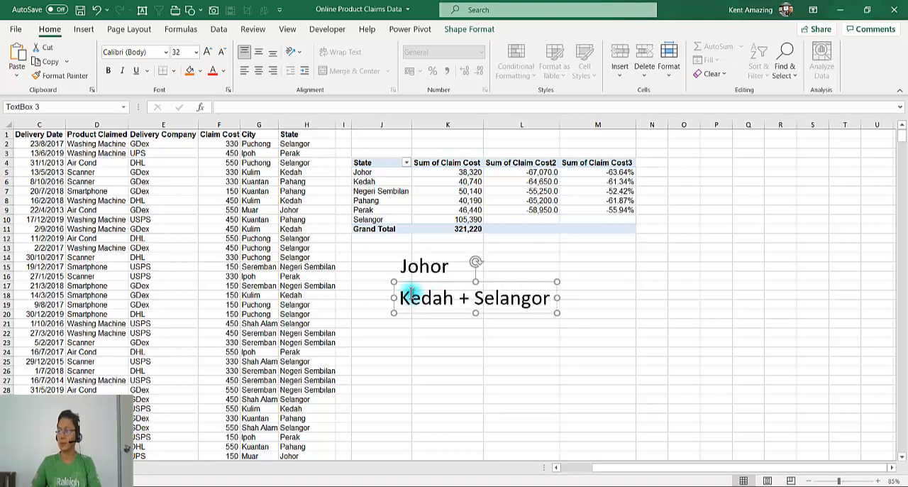
pyautogui.moveTo(407, 282); pyautogui.dragTo(395, 283)
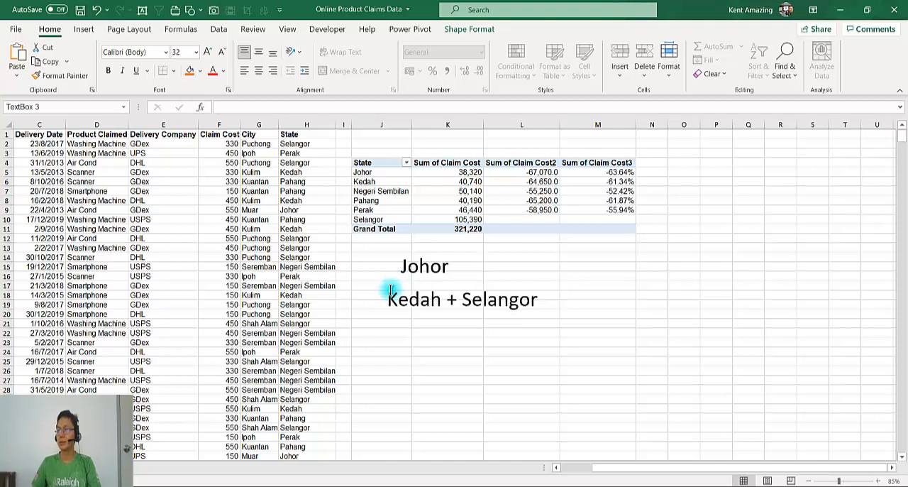
# Draw a near-horizontal straight line between the Johor and Kedah + Selangor text as a fraction bar, and delete the stray empty text box
pyautogui.click(142, 10)
pyautogui.click(191, 9)
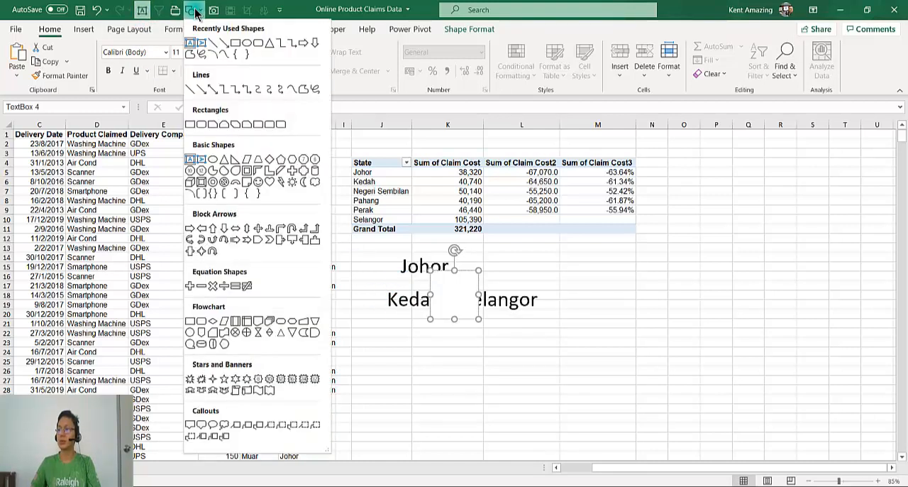
pyautogui.click(213, 43)
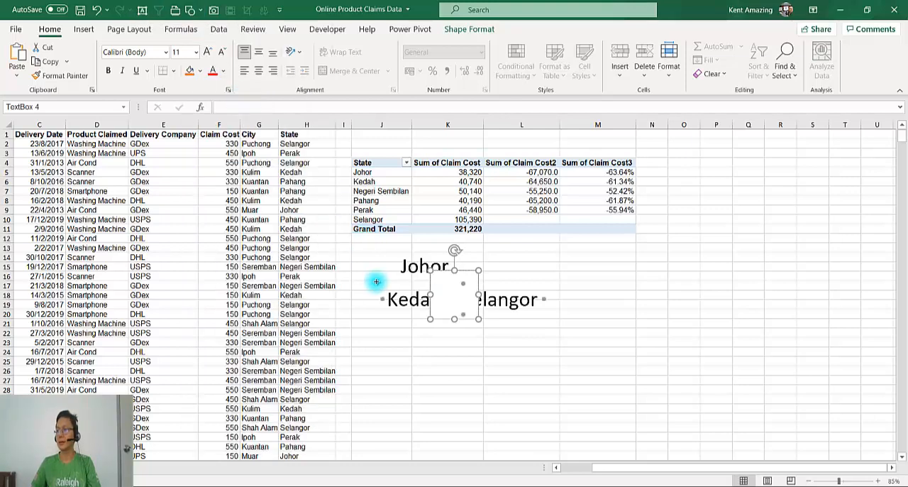
pyautogui.moveTo(374, 281)
pyautogui.mouseDown()
pyautogui.moveTo(541, 280)
pyautogui.moveTo(531, 279)
pyautogui.mouseUp()
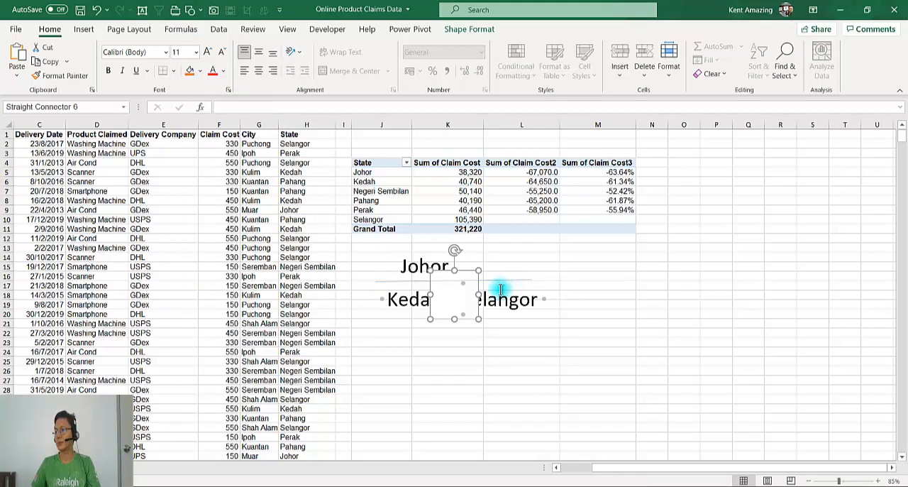
pyautogui.click(480, 287)
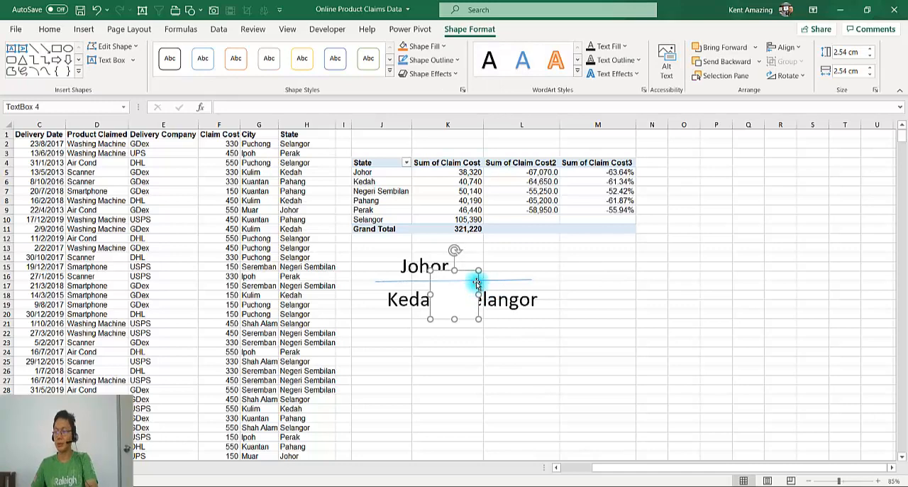
pyautogui.press('Delete')
# Hide the worksheet gridlines and move the Kedah + Selangor text box slightly left under the fraction bar
pyautogui.click(471, 280)
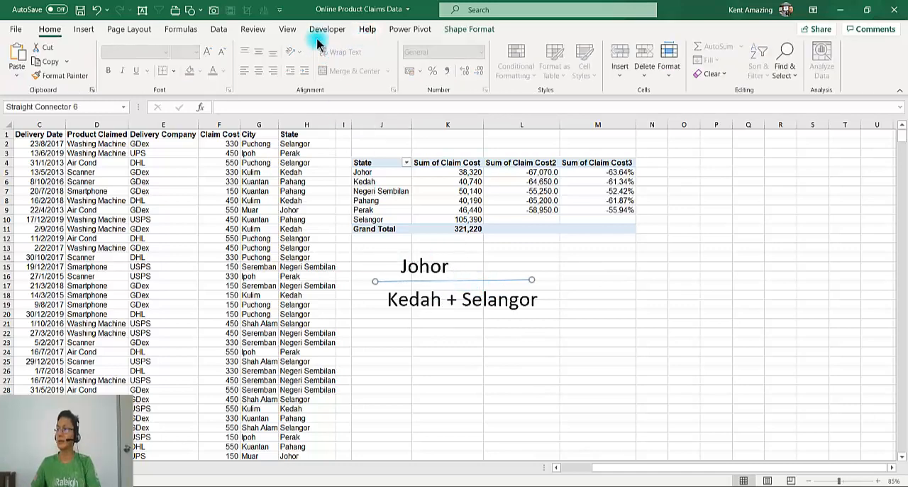
pyautogui.click(290, 30)
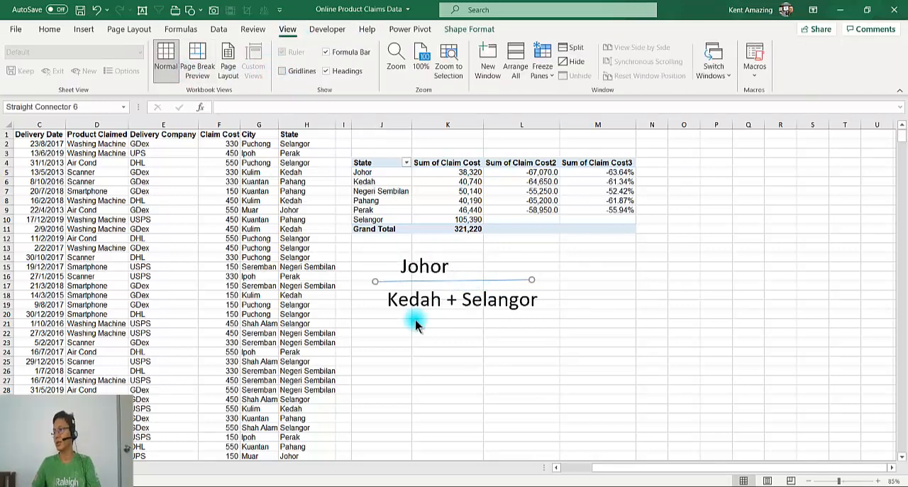
pyautogui.click(389, 306)
pyautogui.click(391, 284)
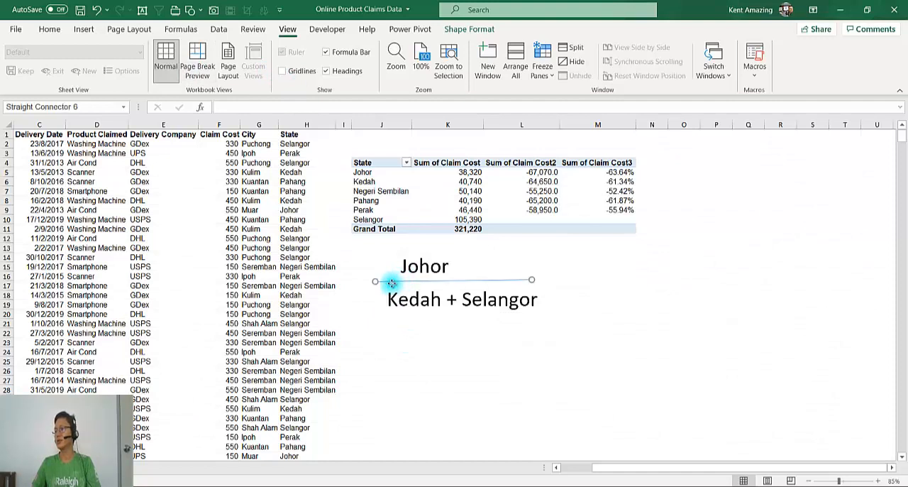
pyautogui.click(483, 299)
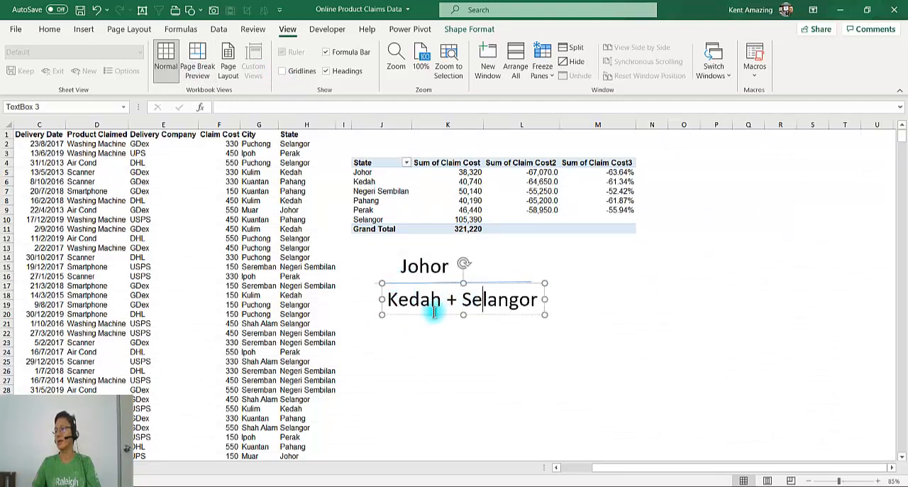
# Enter the formula =K6+K10 in cell N5 to add the claim costs of Kedah and Selangor
pyautogui.click(596, 200)
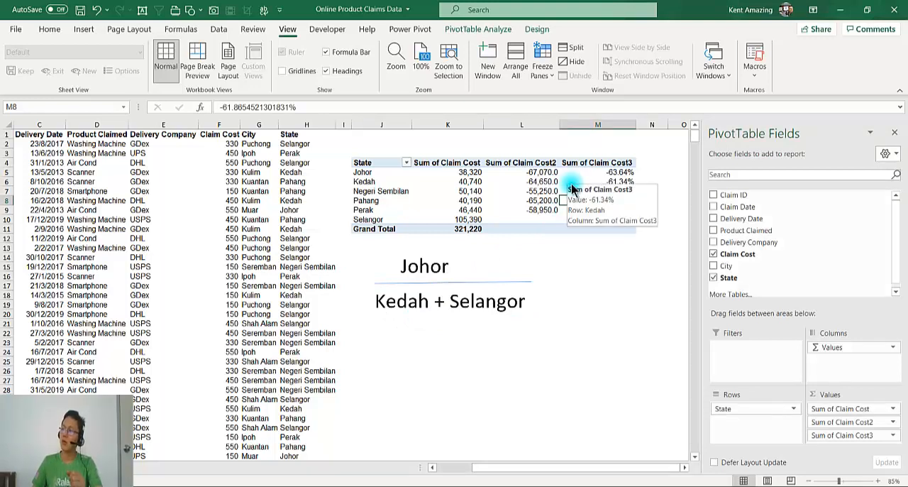
pyautogui.click(642, 171)
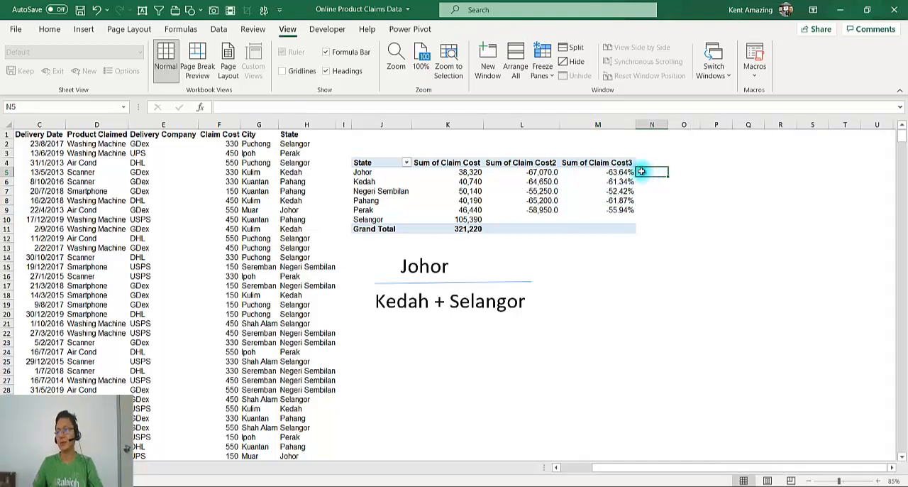
pyautogui.write('=')
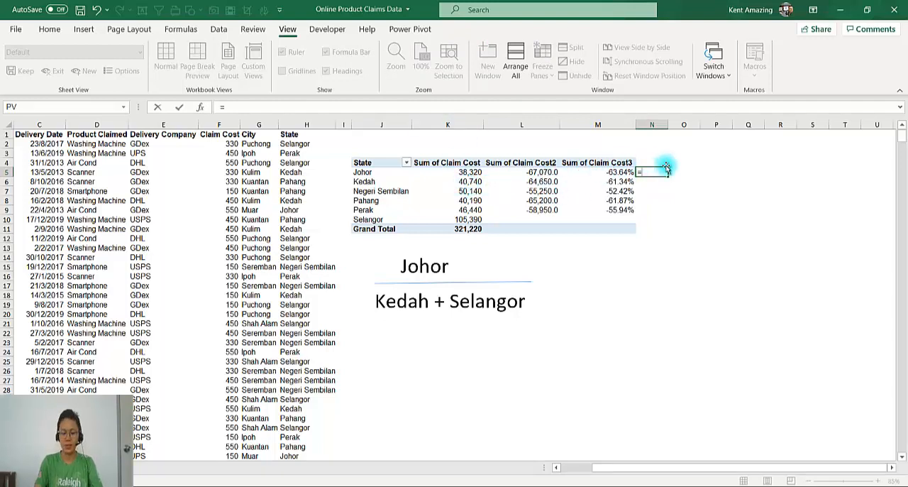
pyautogui.write('K6+')
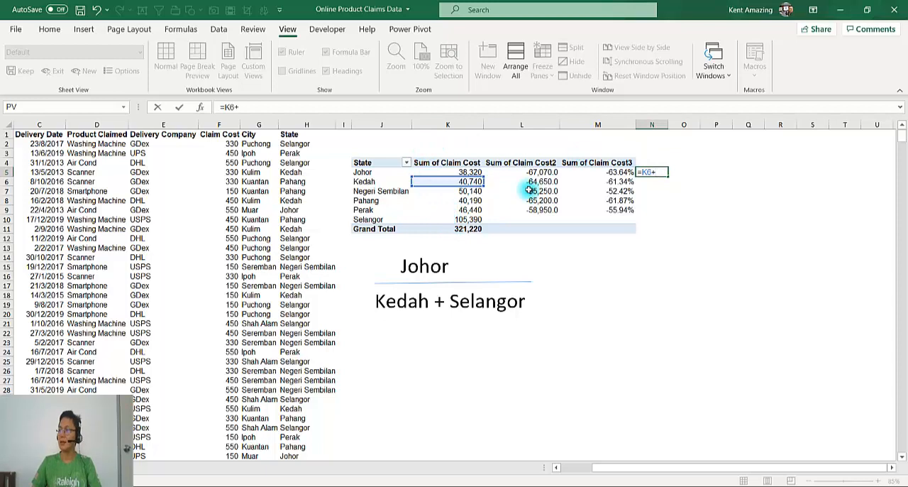
pyautogui.write('K10')
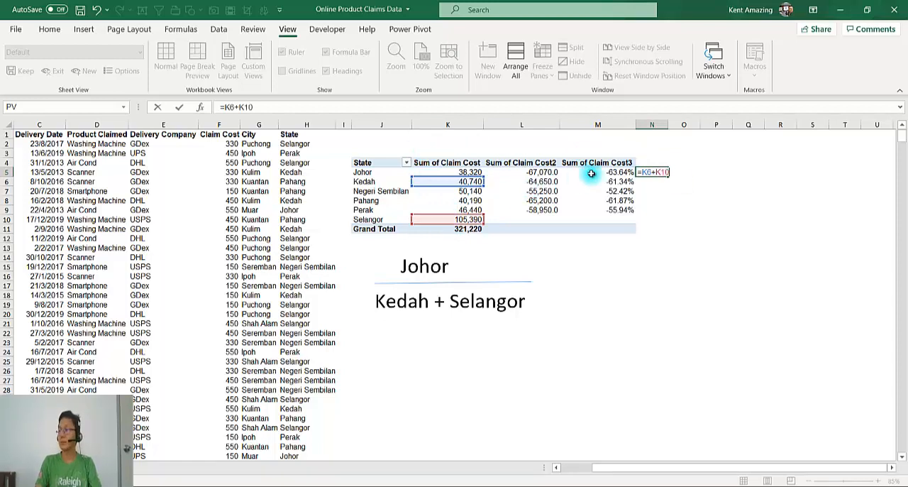
pyautogui.press('Return')
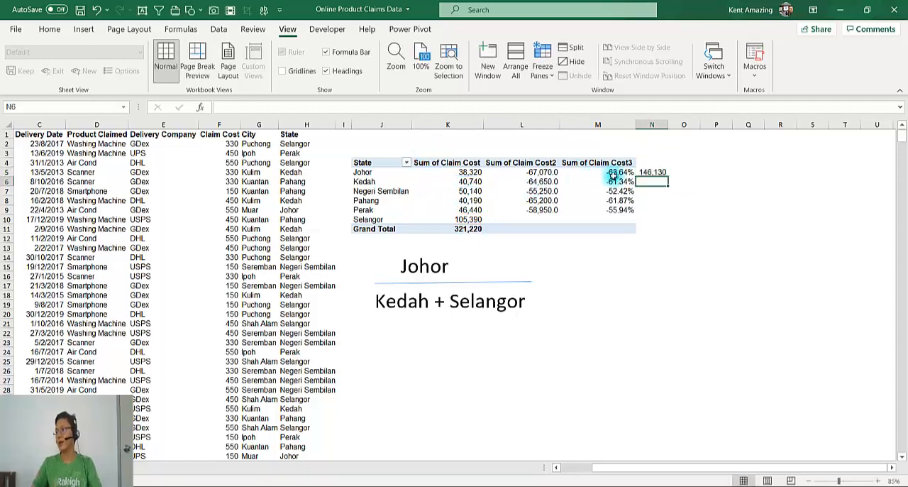
# Change the formula in N5 to =K5/(K6+K10) to divide Johor's claim cost by the Kedah and Selangor sum
pyautogui.click(649, 175)
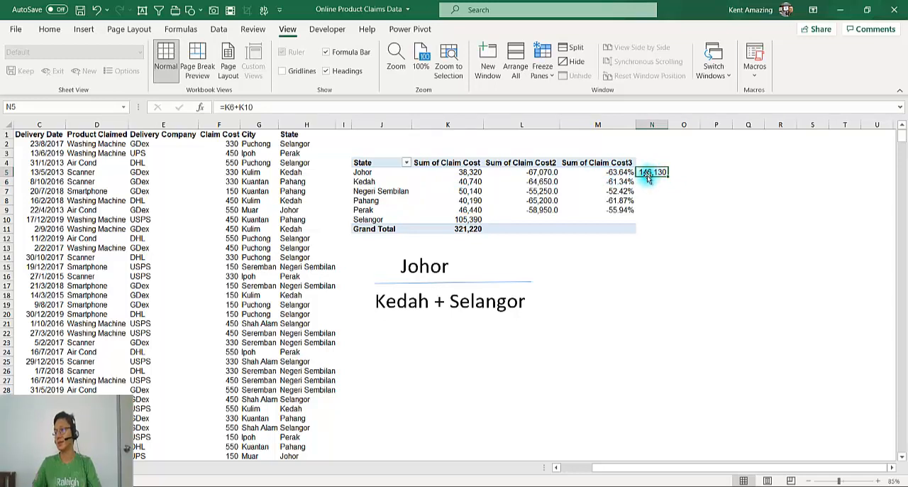
pyautogui.click(636, 173)
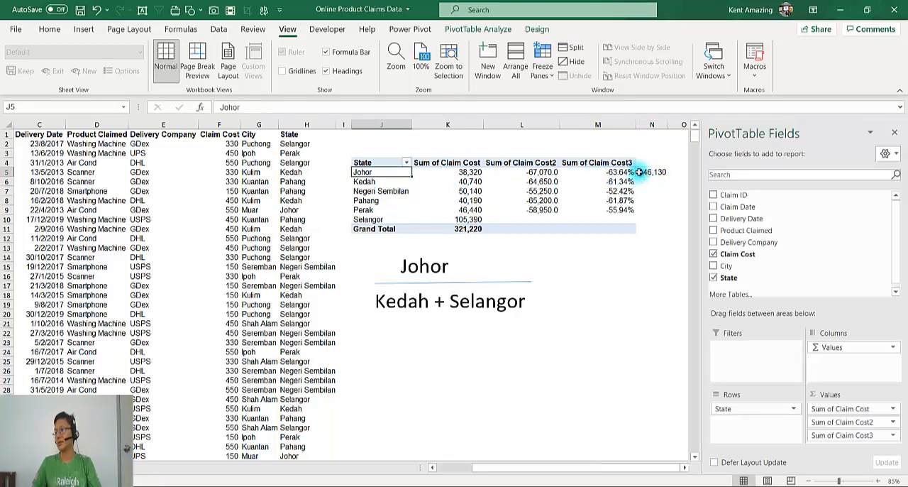
pyautogui.doubleClick(640, 173)
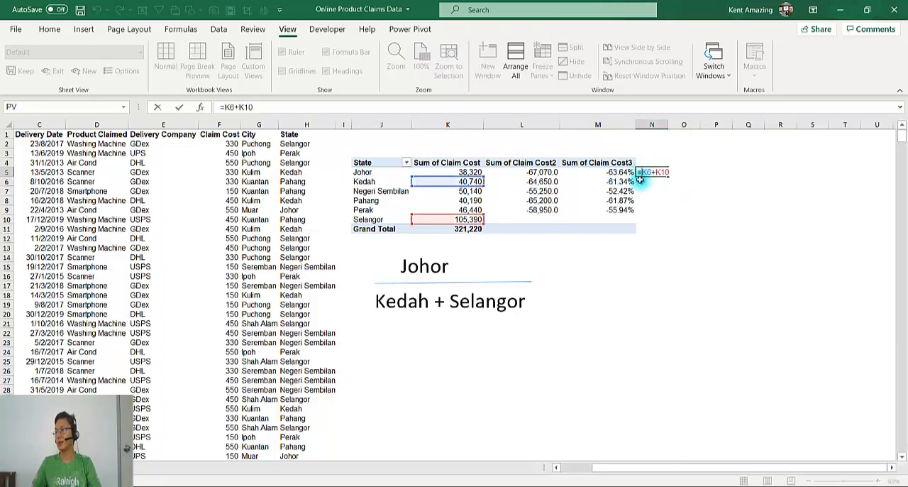
pyautogui.click(485, 173)
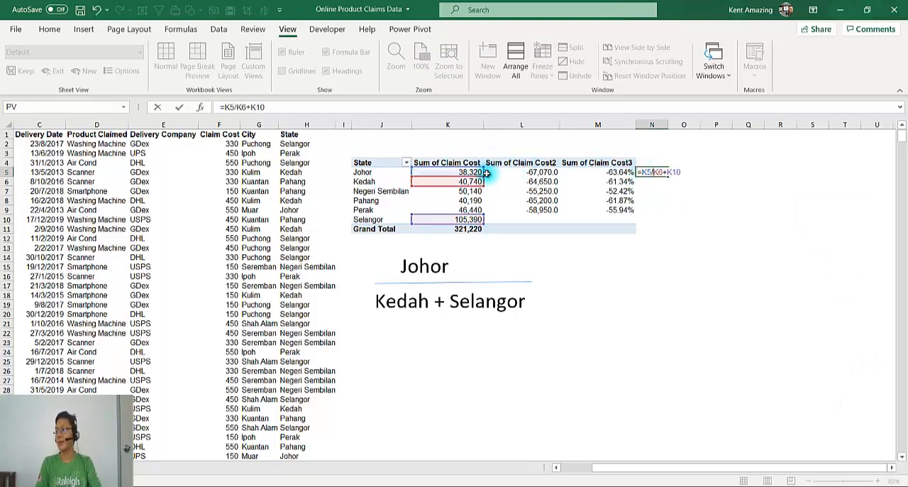
pyautogui.write('/')
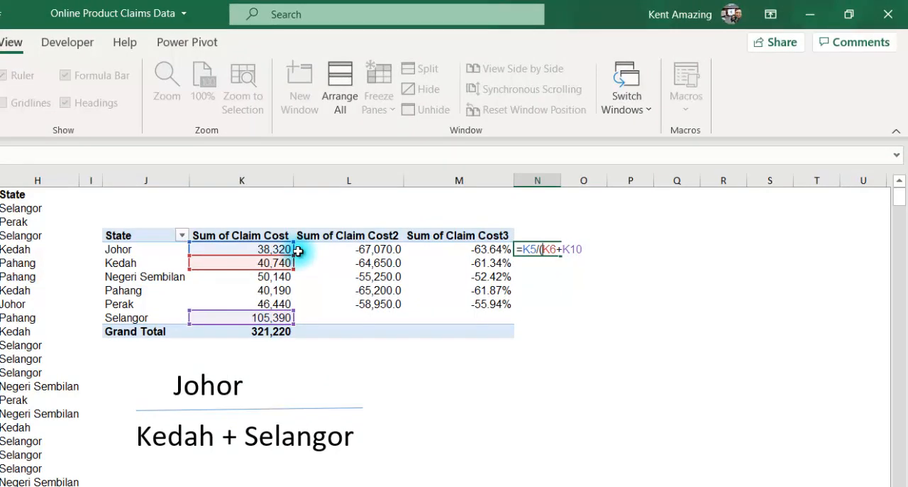
pyautogui.press('Return')
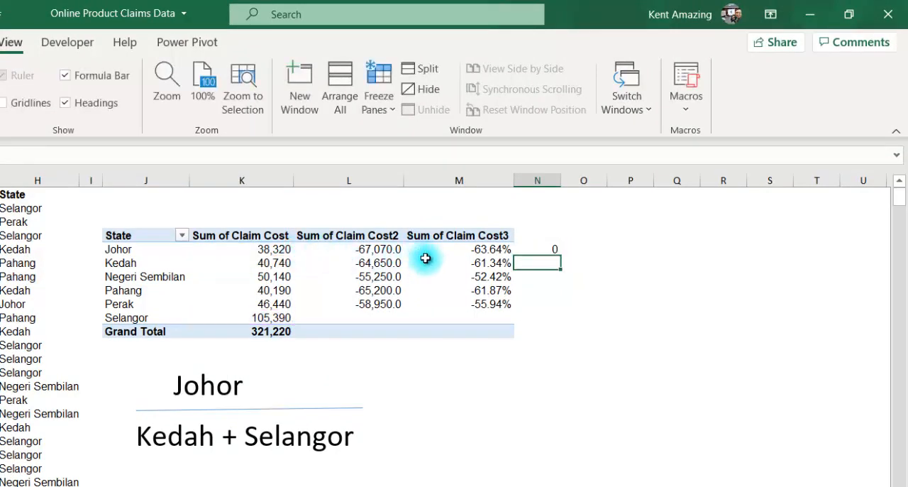
# Lock the denominator rows in N5 so the formula reads =K5/(K$6+K$10), and format the cell as a percentage with two decimals
pyautogui.click(531, 248)
pyautogui.doubleClick(534, 248)
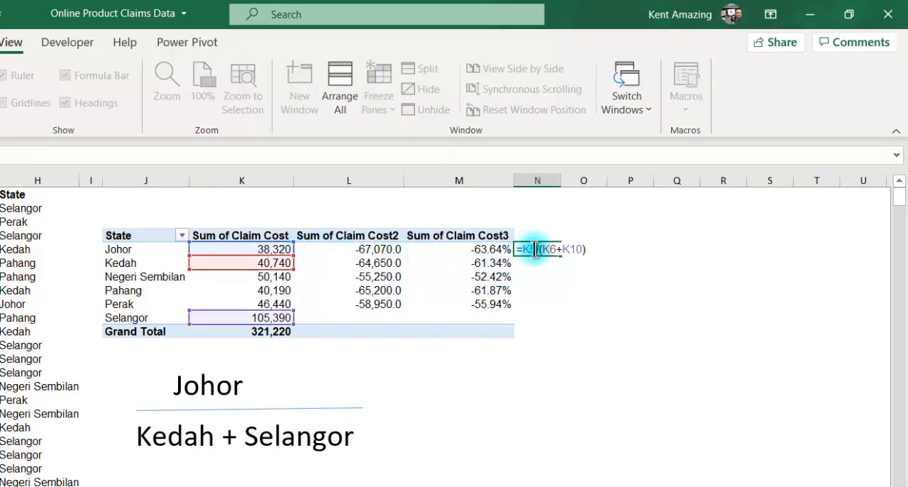
pyautogui.click(555, 249)
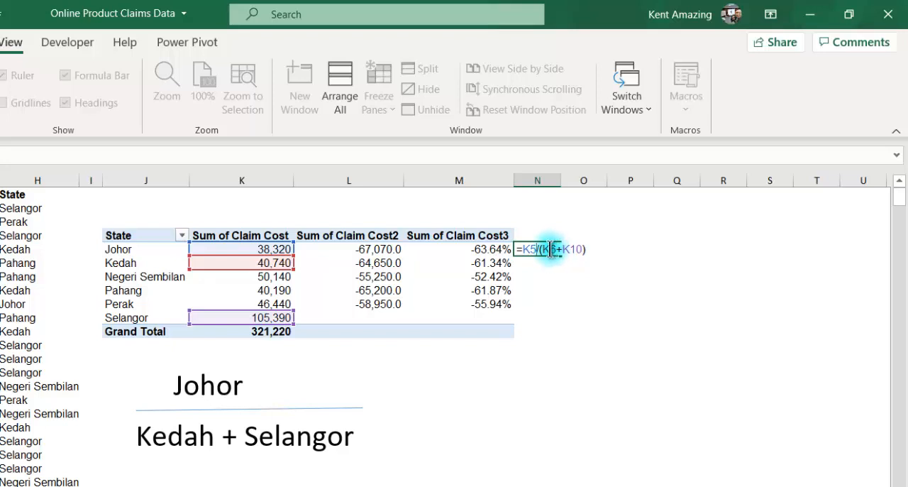
pyautogui.click(551, 249)
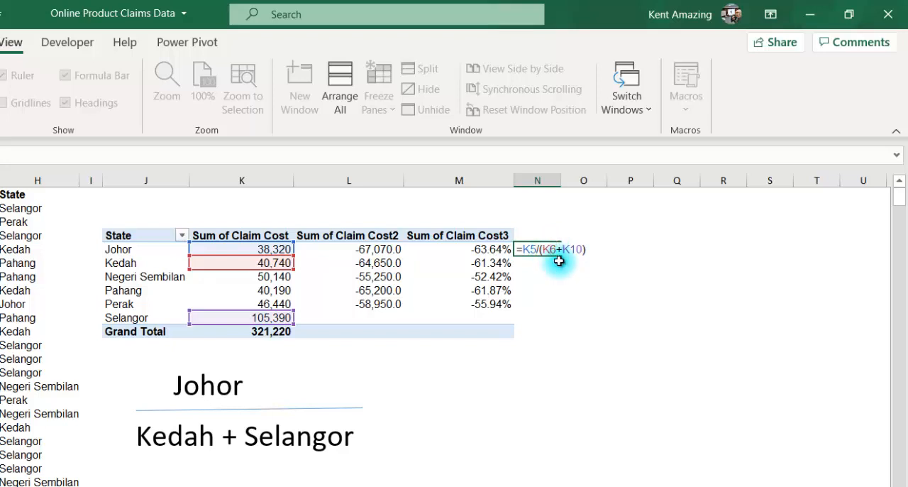
pyautogui.write('$')
pyautogui.press('Right')
pyautogui.press('Right')
pyautogui.press('Right')
pyautogui.write('$')
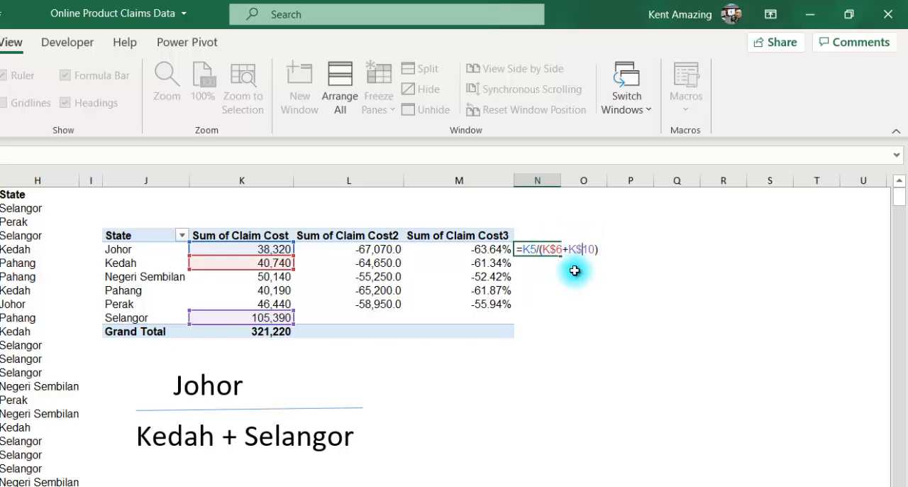
pyautogui.hotkey('ctrl', 'Return')
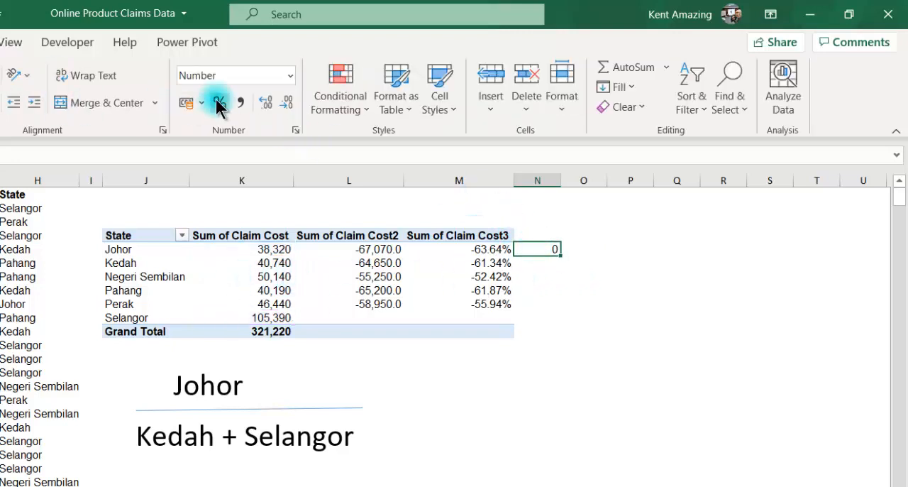
pyautogui.click(219, 102)
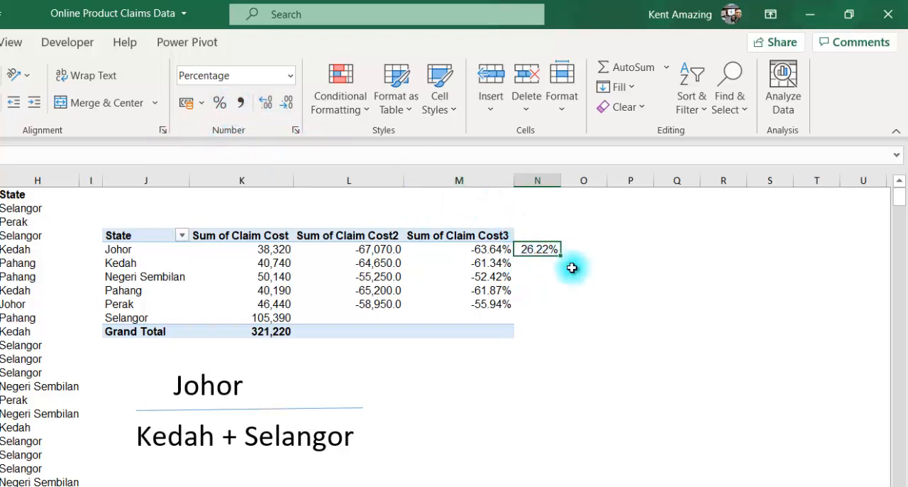
# Fill the N5 percentage formula down through N10, and clear the results beside Kedah and Selangor
pyautogui.moveTo(560, 254); pyautogui.dragTo(563, 319)
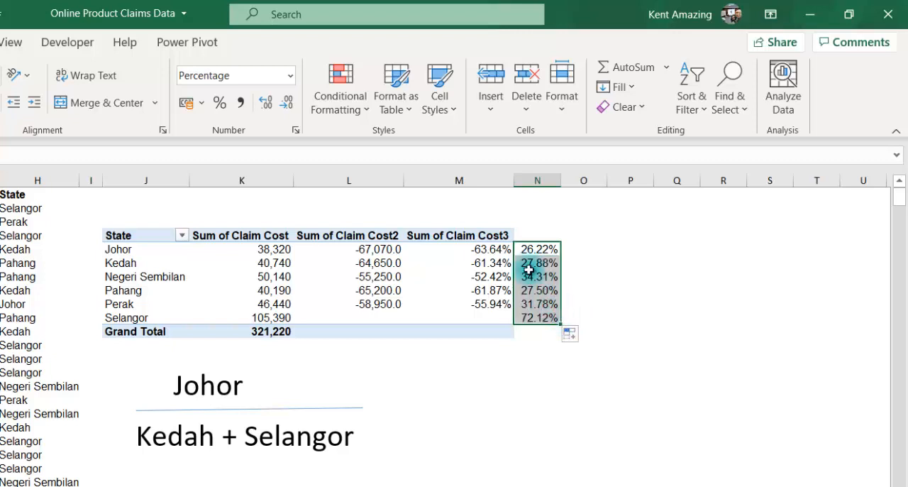
pyautogui.click(525, 262)
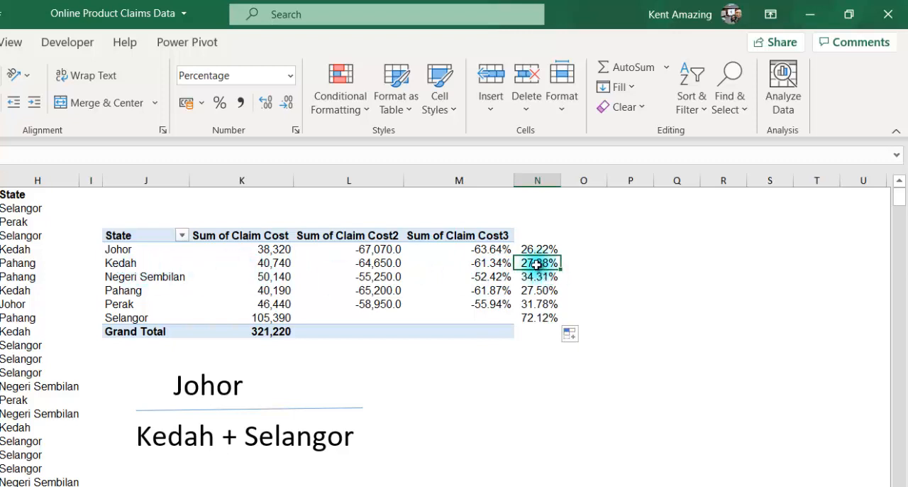
pyautogui.press('Delete')
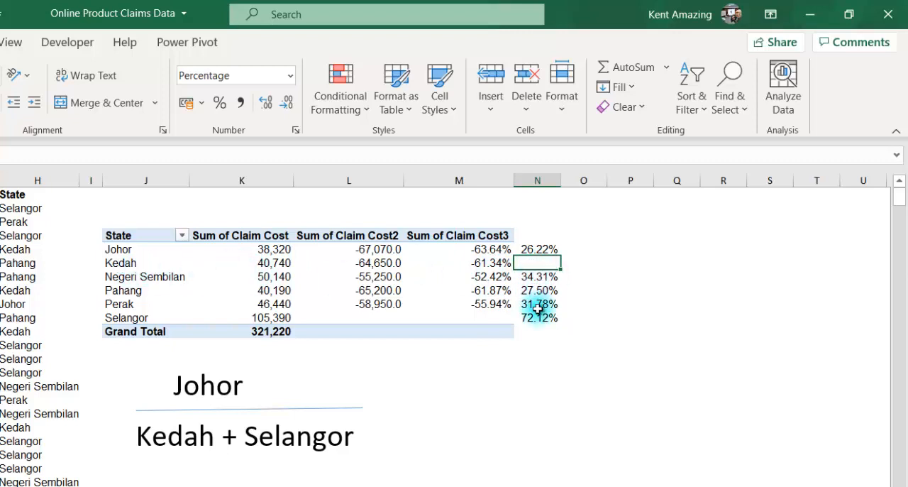
pyautogui.click(536, 317)
pyautogui.press('Delete')
pyautogui.click(532, 249)
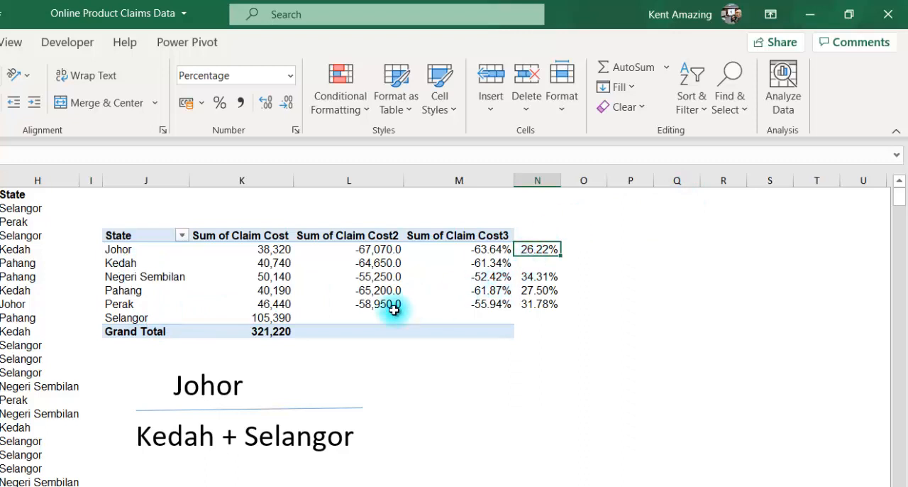
# Move the Johor text box slightly right so it is centred above the fraction line
pyautogui.click(176, 385)
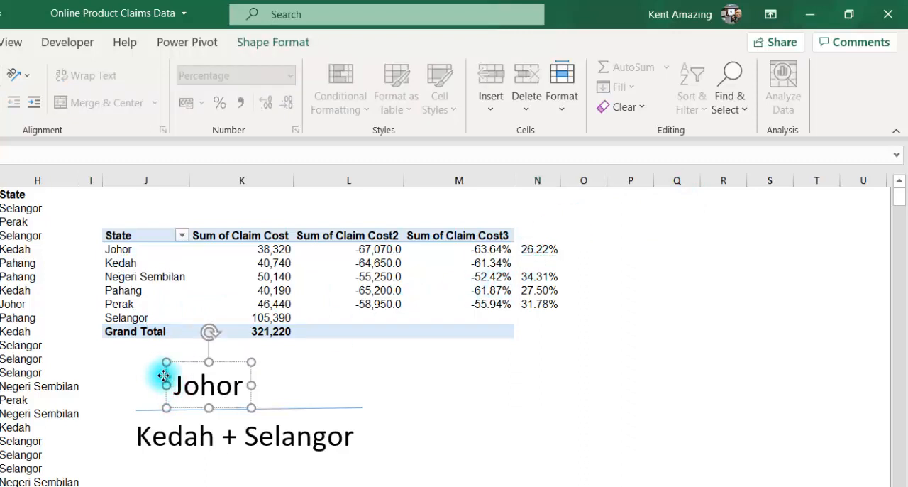
pyautogui.moveTo(165, 375); pyautogui.dragTo(194, 376)
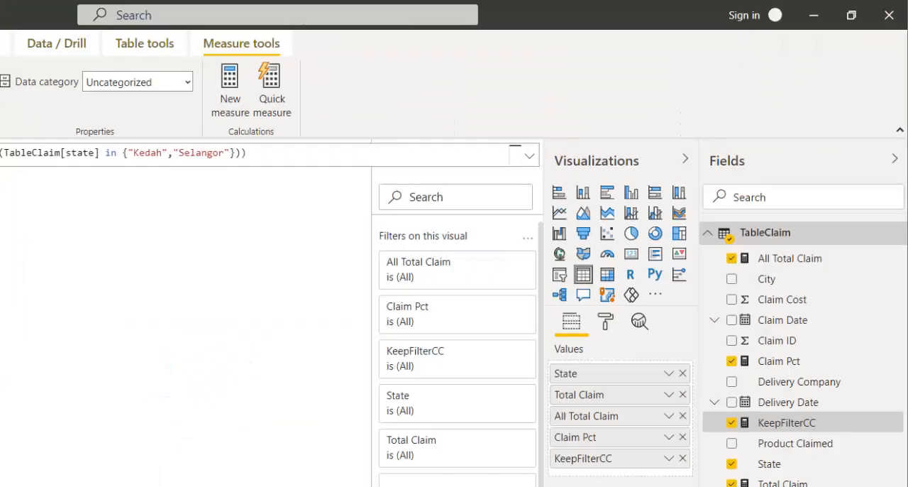
pyautogui.click(73, 447)
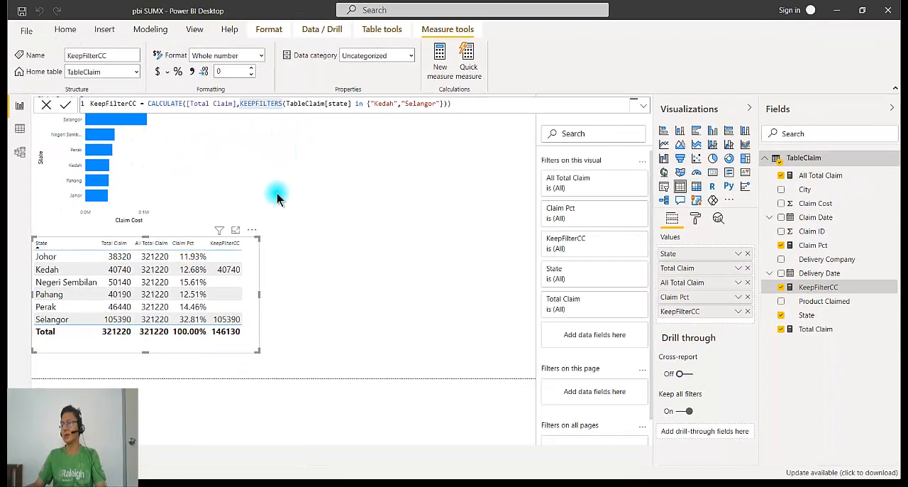
# Switch to the pbi SUMX report in Power BI Desktop and delete the KeepFilterCC measure from TableClaim
pyautogui.click(302, 210)
pyautogui.click(220, 281)
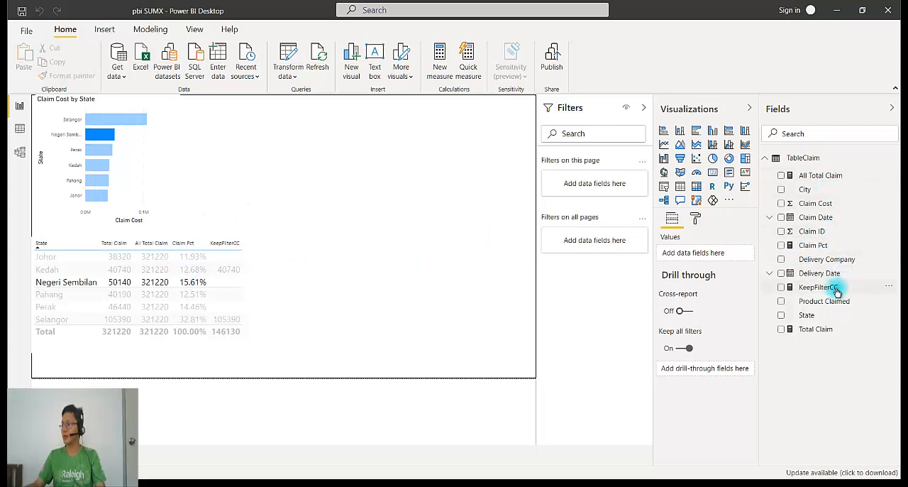
pyautogui.click(889, 289)
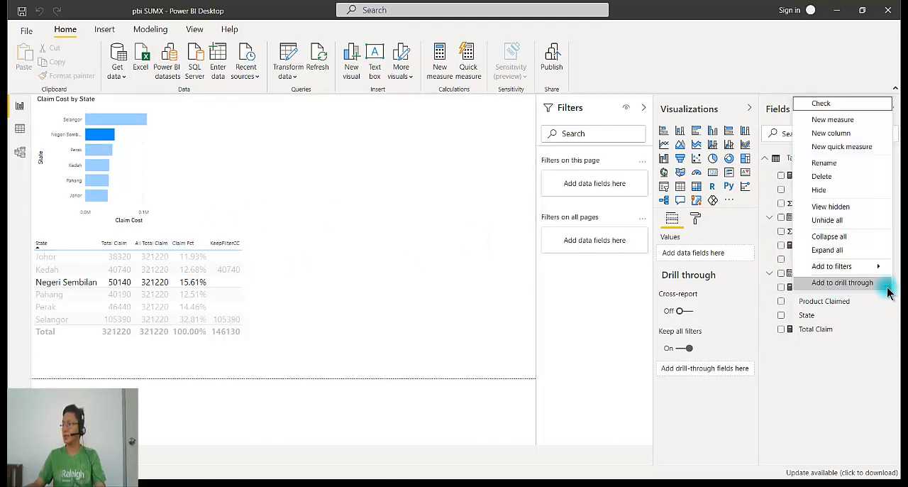
pyautogui.click(842, 176)
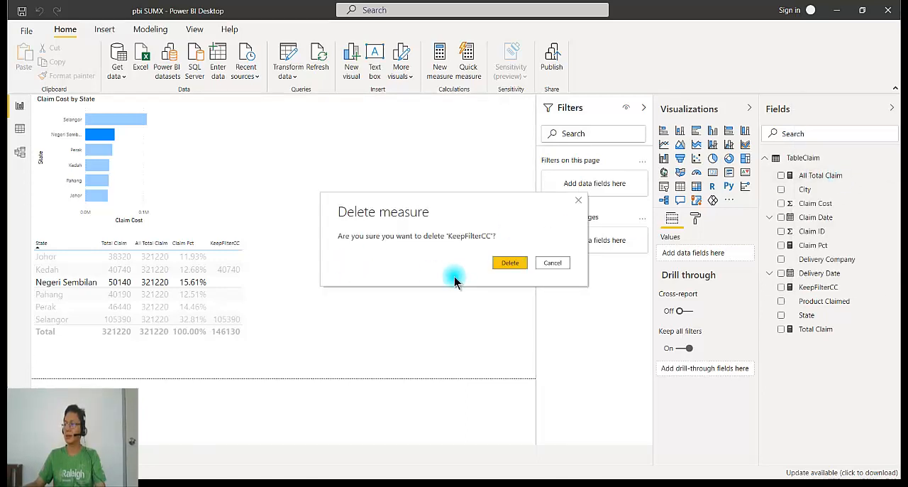
pyautogui.click(500, 264)
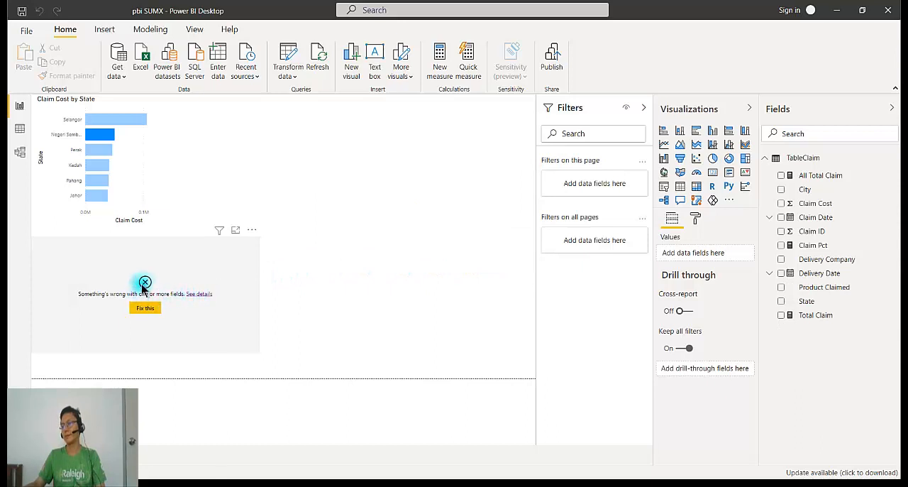
# Remove the broken KeepFilterCC value from the state table visual and widen the visual slightly
pyautogui.click(144, 283)
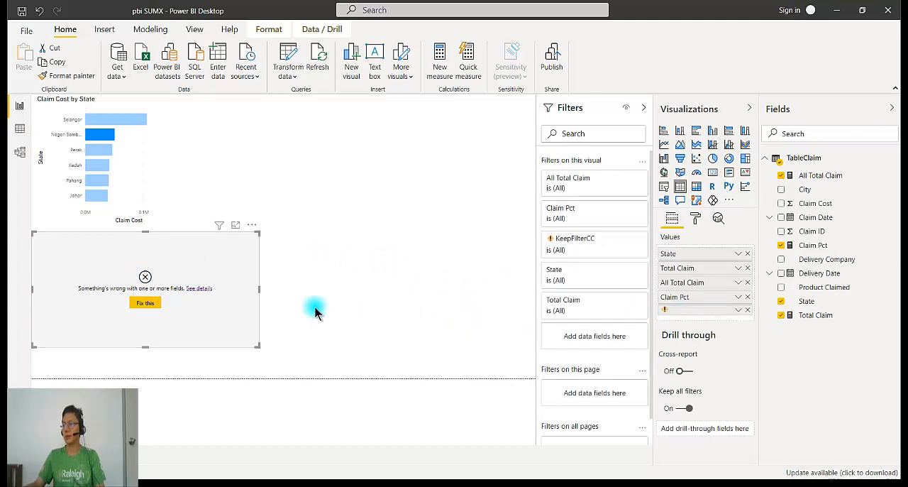
pyautogui.click(747, 311)
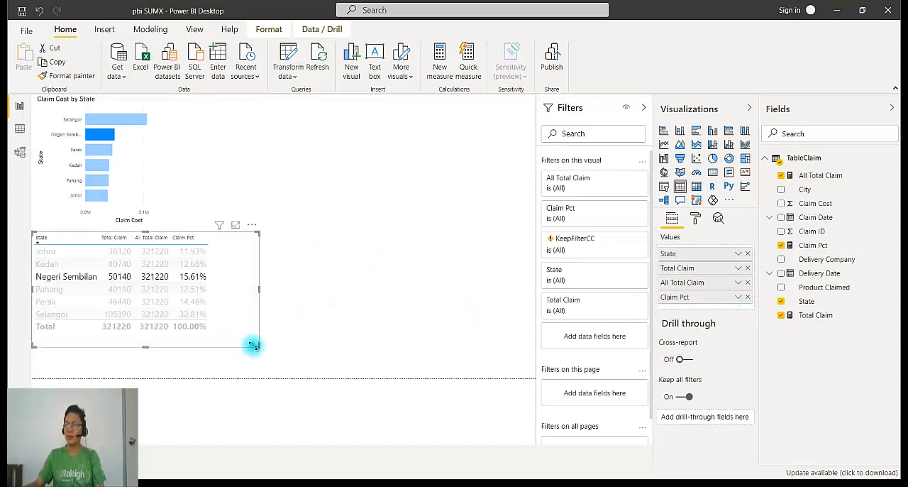
pyautogui.moveTo(254, 346); pyautogui.dragTo(274, 351)
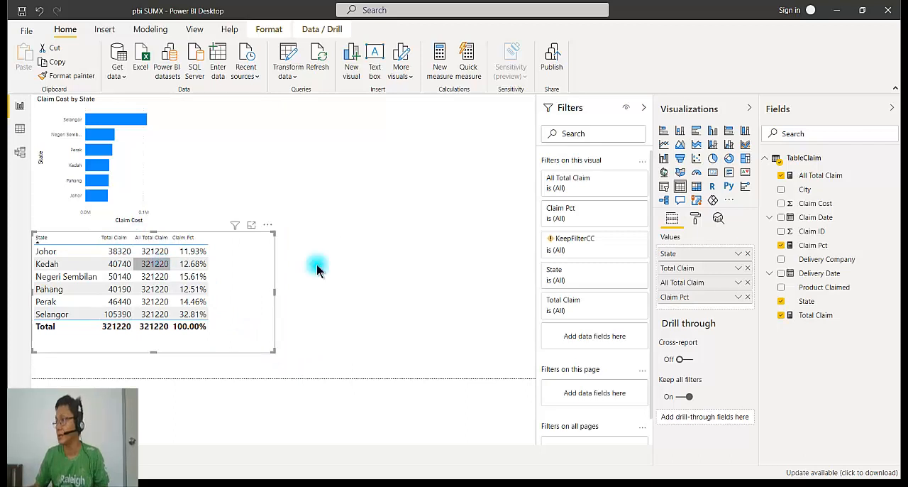
# Review the All Total Claim and Claim Pct formulas and create the measure KeepFilter KedahSelangor = CALCULATE([Total Claim])
pyautogui.click(809, 179)
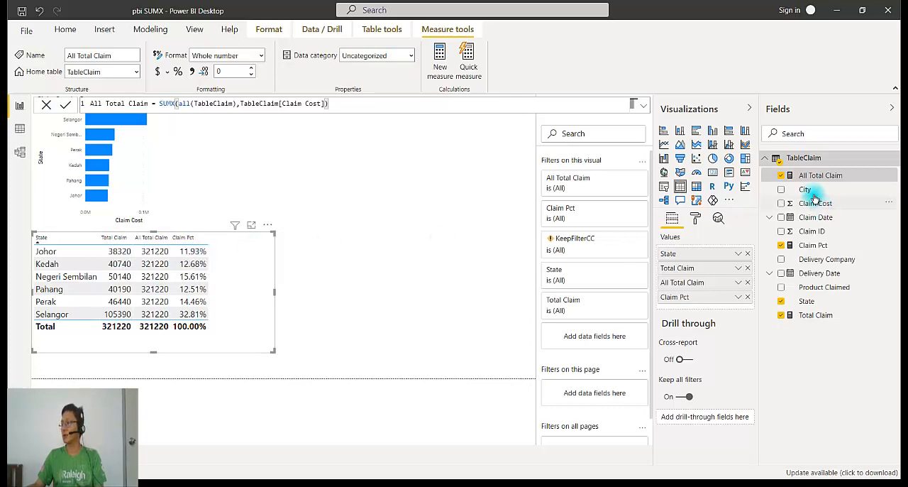
pyautogui.click(811, 246)
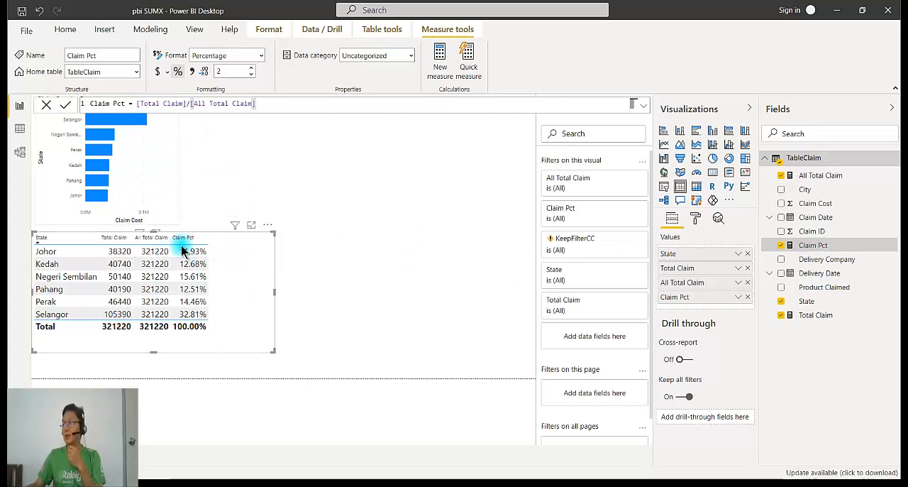
pyautogui.click(823, 176)
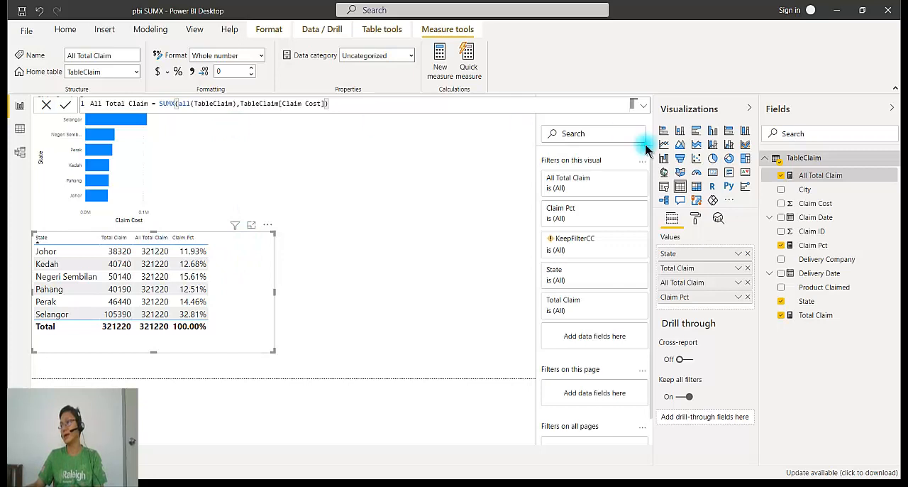
pyautogui.click(440, 58)
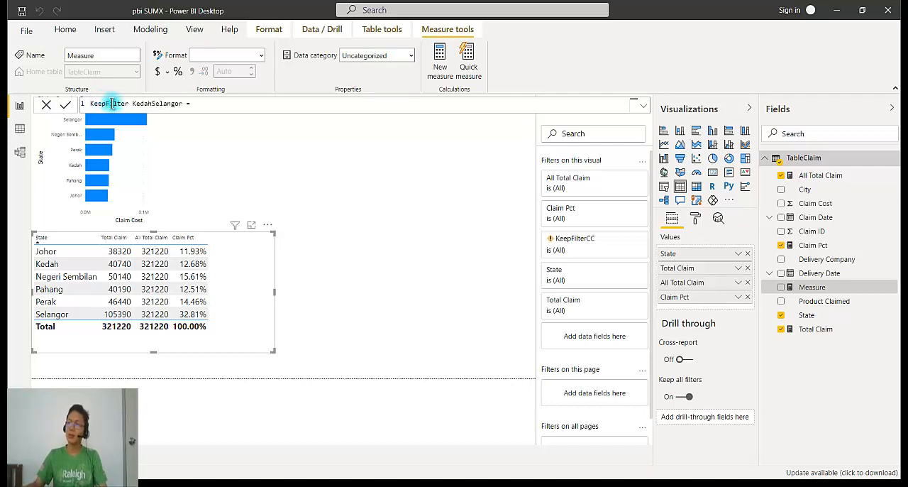
pyautogui.click(204, 103)
pyautogui.write('ca')
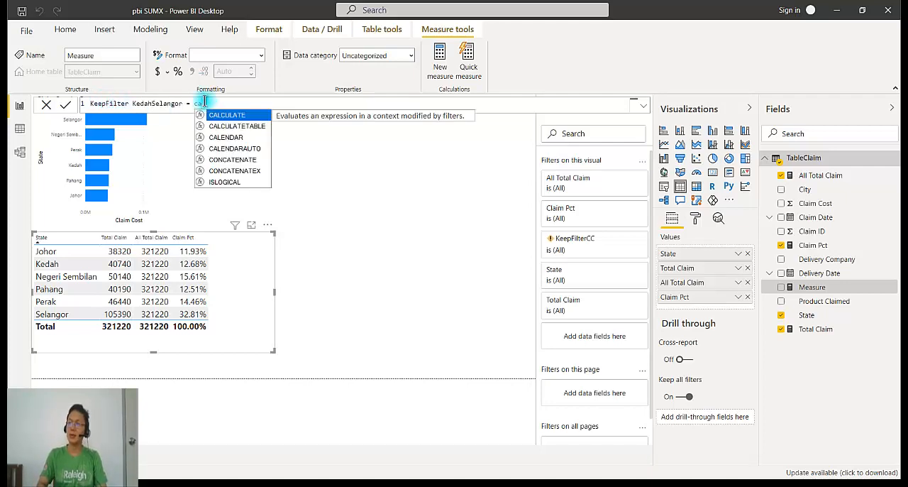
pyautogui.press('Tab')
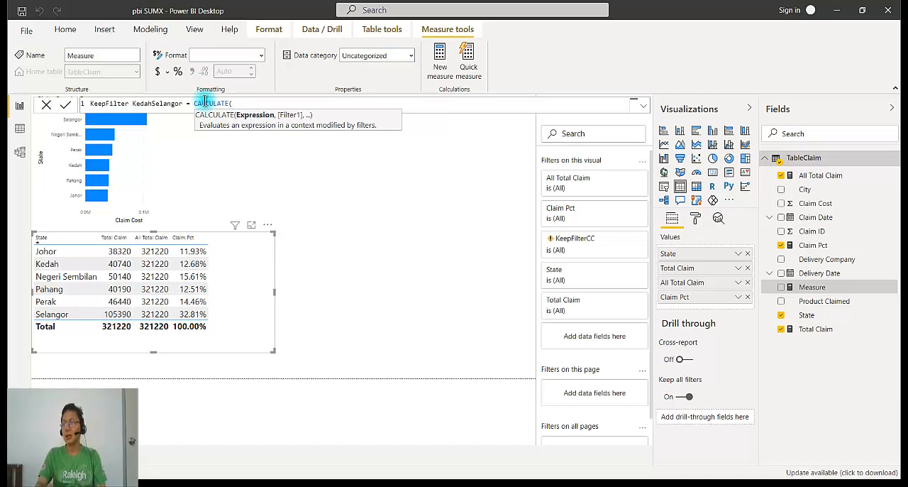
pyautogui.write('[')
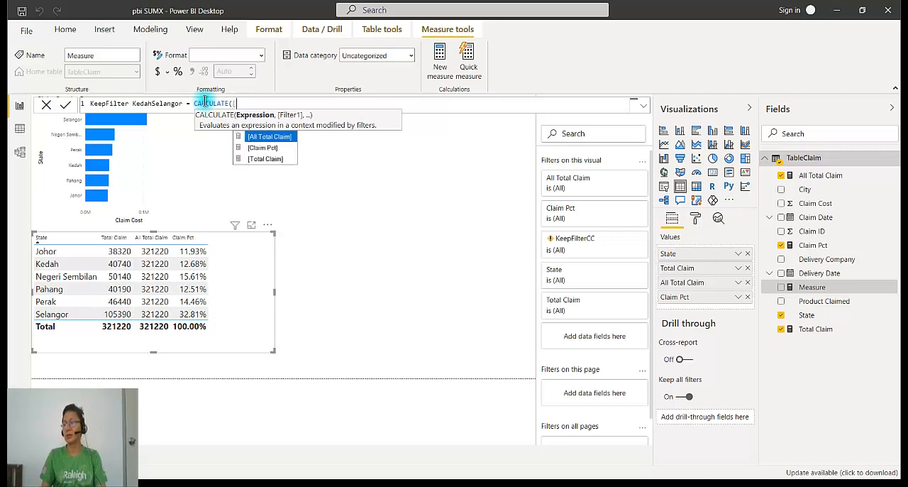
pyautogui.press('Down')
pyautogui.press('Down')
pyautogui.press('Tab')
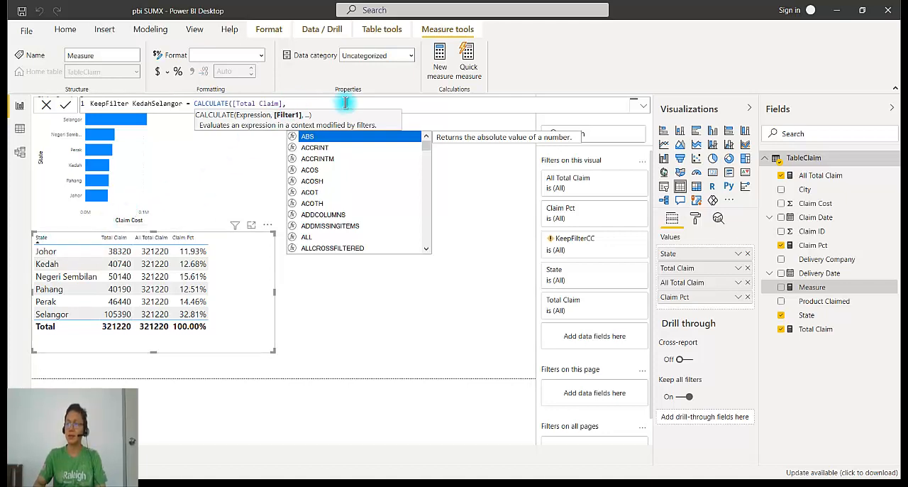
pyautogui.press('BackSpace')
pyautogui.write(')')
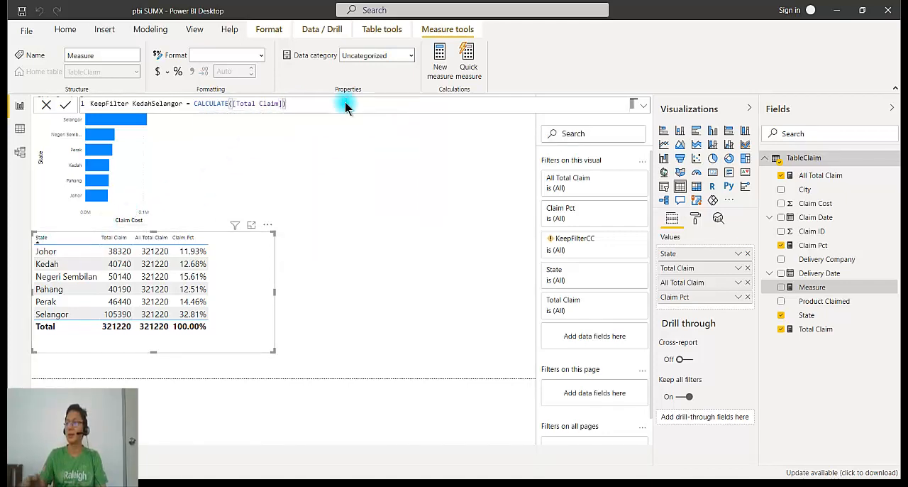
pyautogui.press('Return')
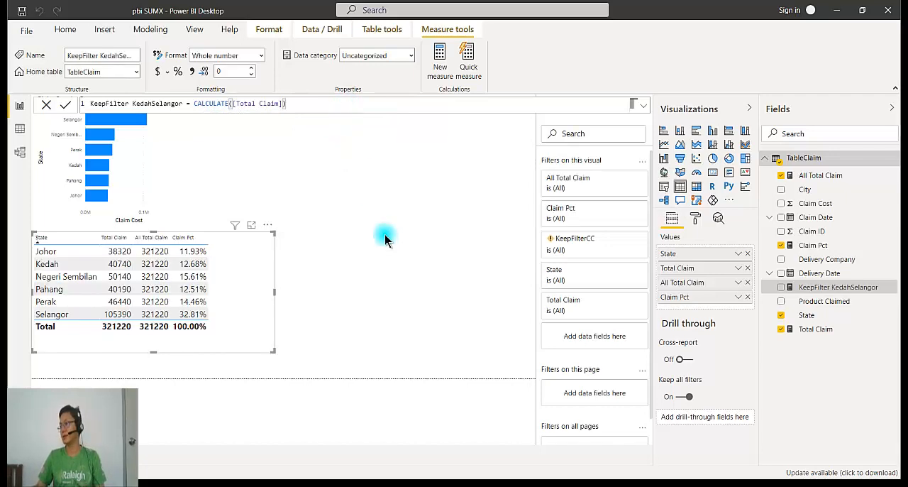
# Add the KeepFilter KedahSelangor measure to the state table, widening the visual, and open the Total Claim measure's formula
pyautogui.moveTo(817, 291); pyautogui.dragTo(234, 310)
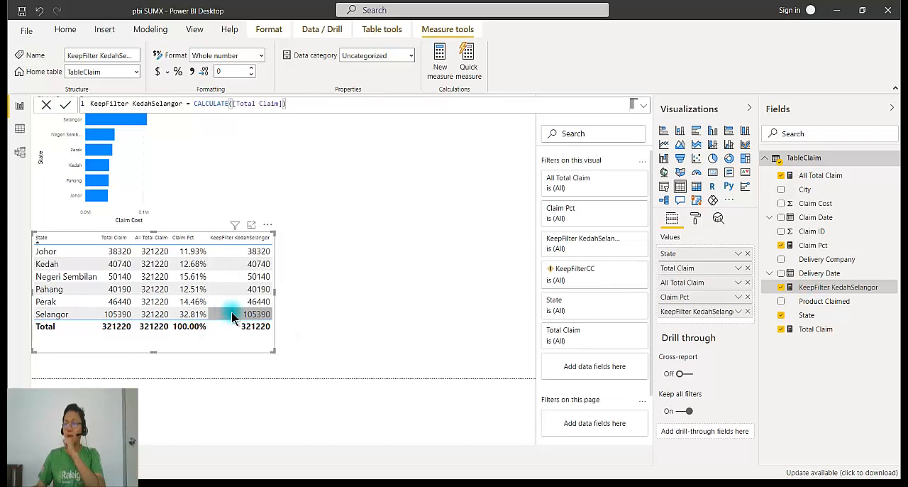
pyautogui.moveTo(263, 361); pyautogui.dragTo(290, 353)
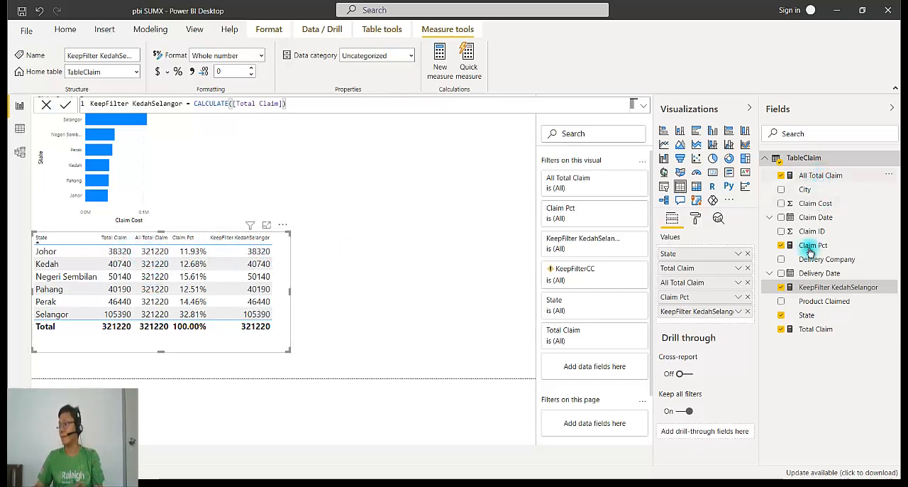
pyautogui.click(821, 329)
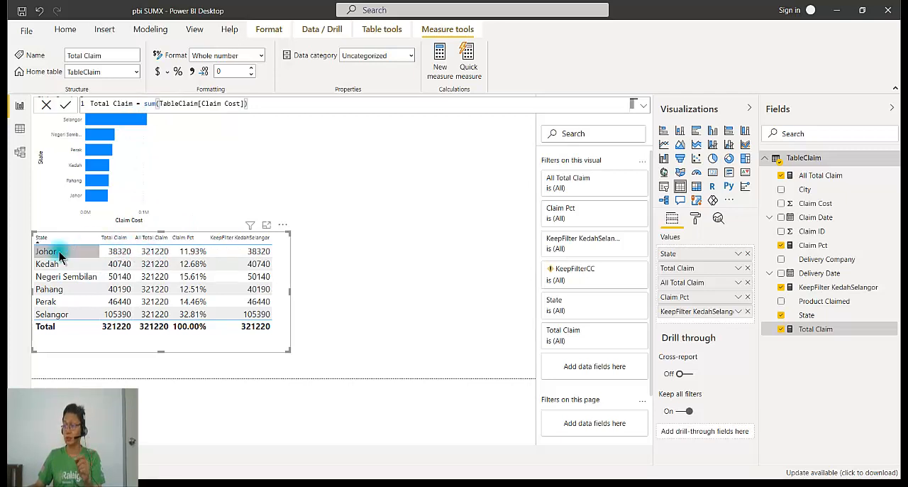
# Change the KeepFilter KedahSelangor formula to CALCULATE([Total Claim],TableClaim[State] in {"Kedah","Selangor"})
pyautogui.click(821, 288)
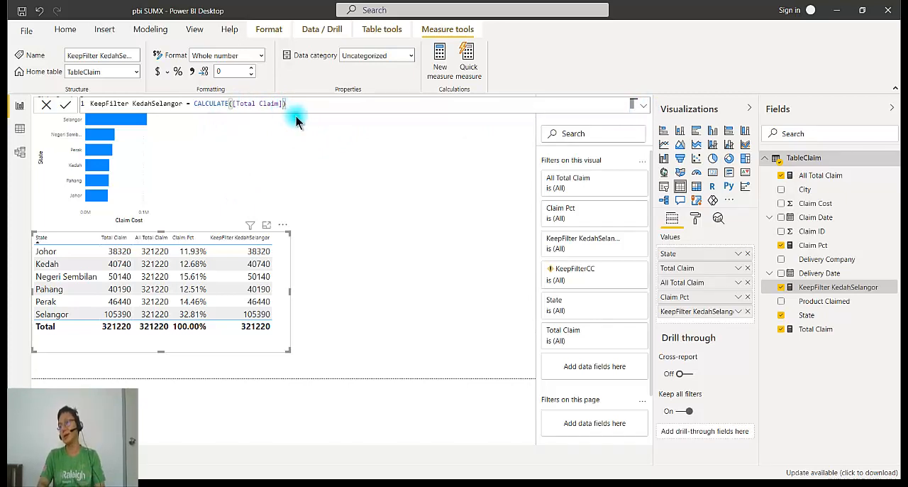
pyautogui.write(',')
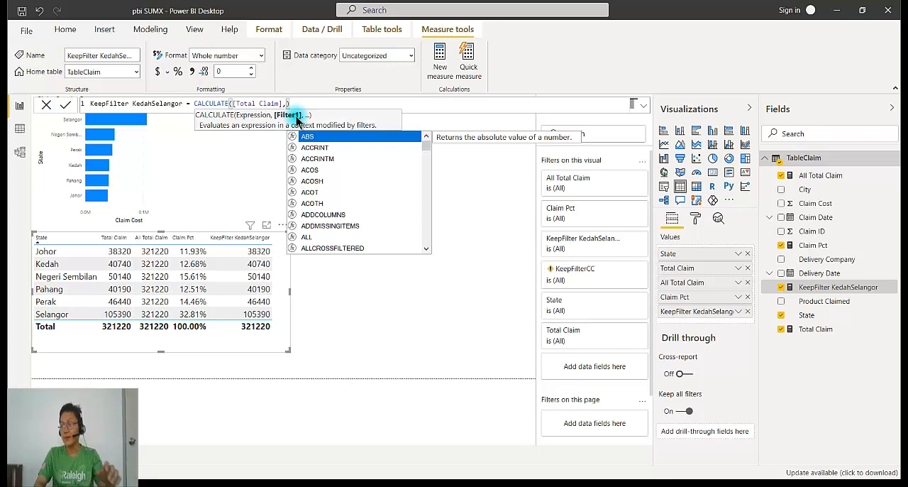
pyautogui.write('tab')
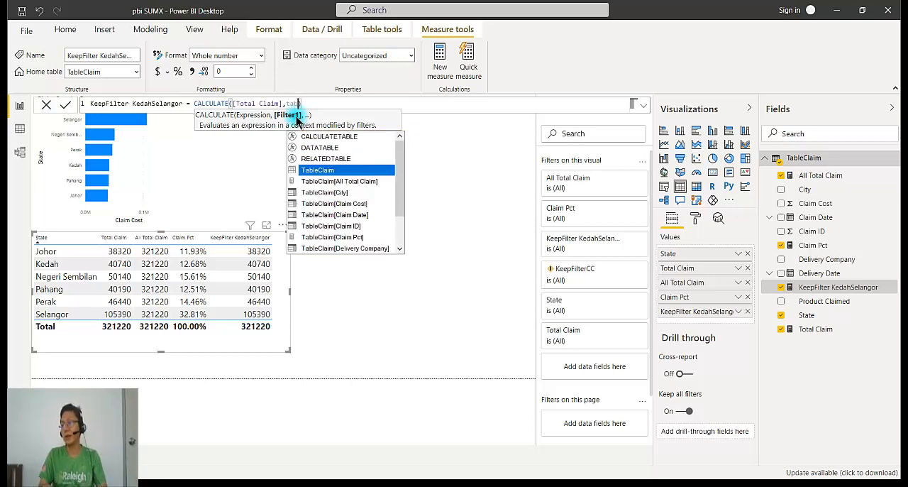
pyautogui.press('Down')
pyautogui.press('Down')
pyautogui.press('Down')
pyautogui.press('Down')
pyautogui.press('Down')
pyautogui.press('Down')
pyautogui.press('Down')
pyautogui.press('Down')
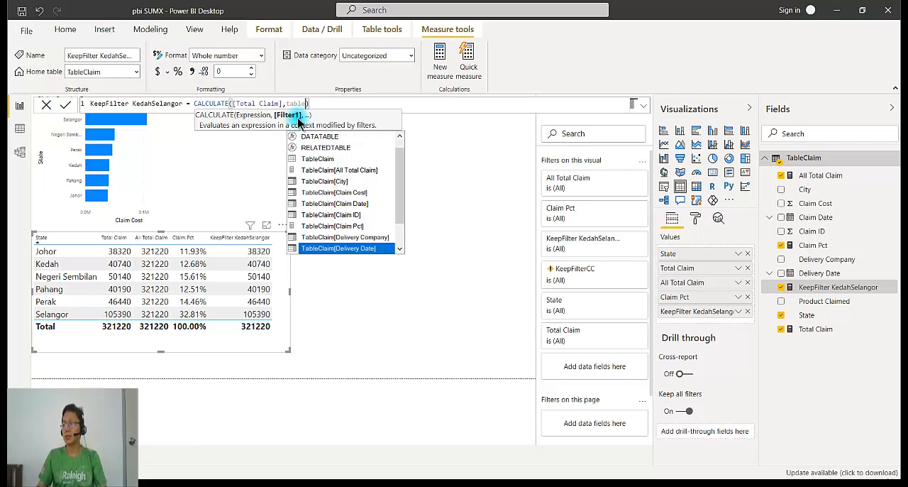
pyautogui.scroll(-1, 314, 148)
pyautogui.press('Down')
pyautogui.press('Down')
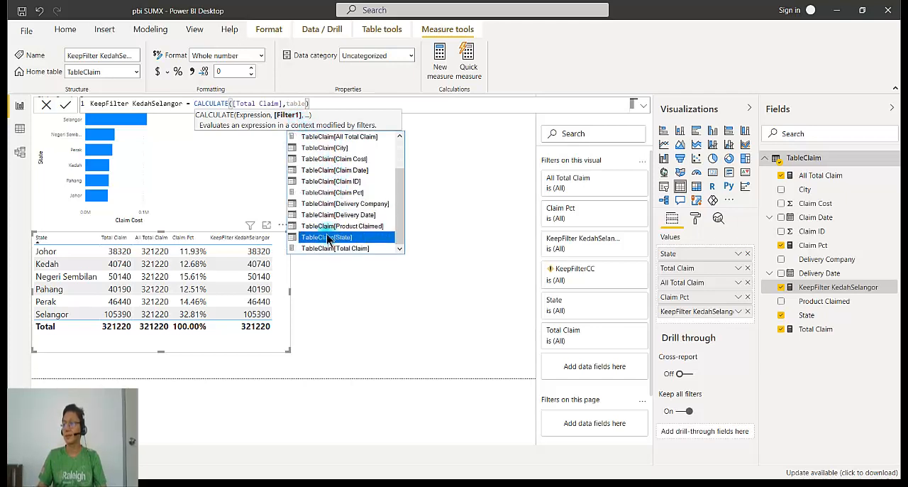
pyautogui.click(328, 239)
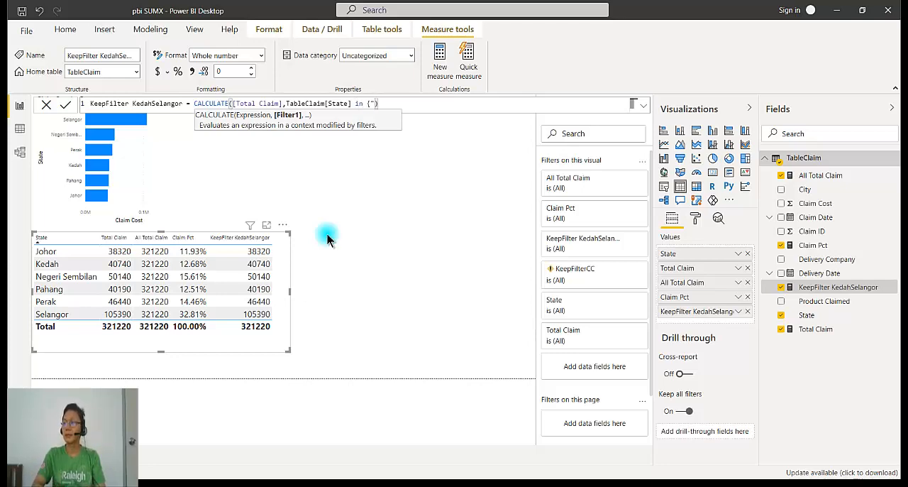
pyautogui.write('in {"Kedah","Selangor"}')
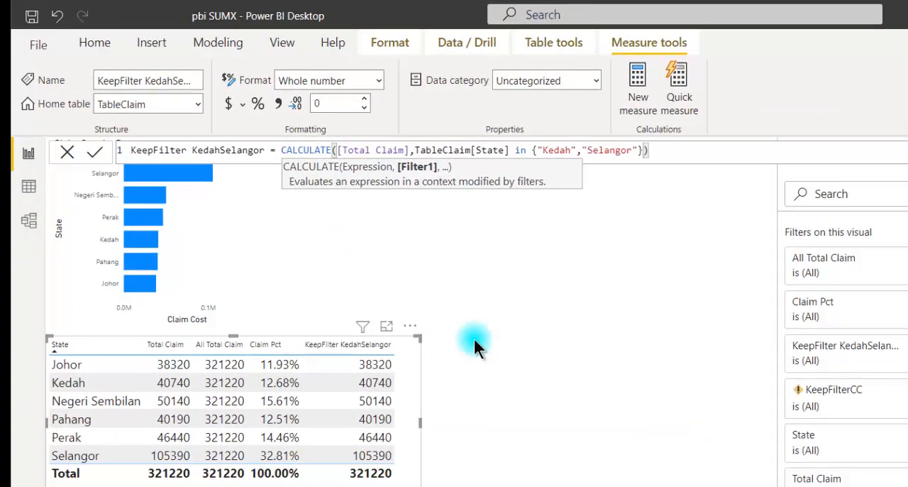
pyautogui.write(')')
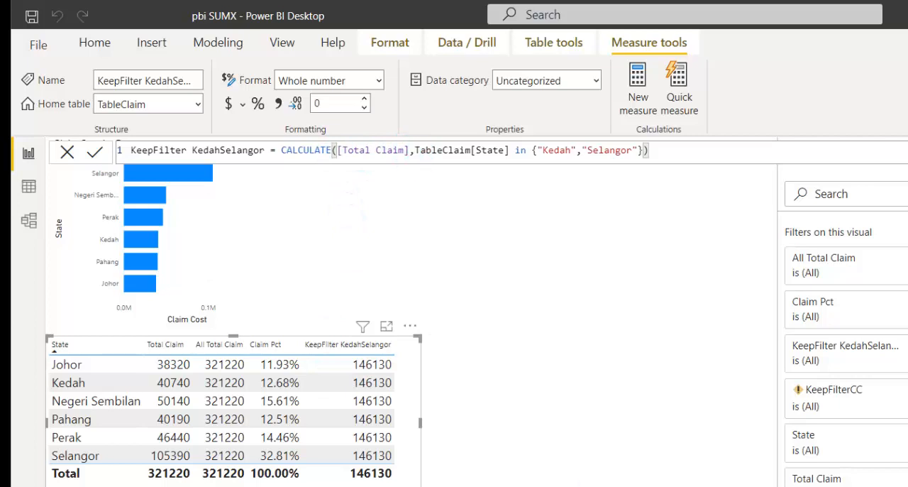
# Switch to the Excel claims workbook and change the formula in N5 to =K$6+K$10
pyautogui.hotkey('alt', 'Tab')
pyautogui.click(899, 380)
pyautogui.scroll(-2, 861, 243)
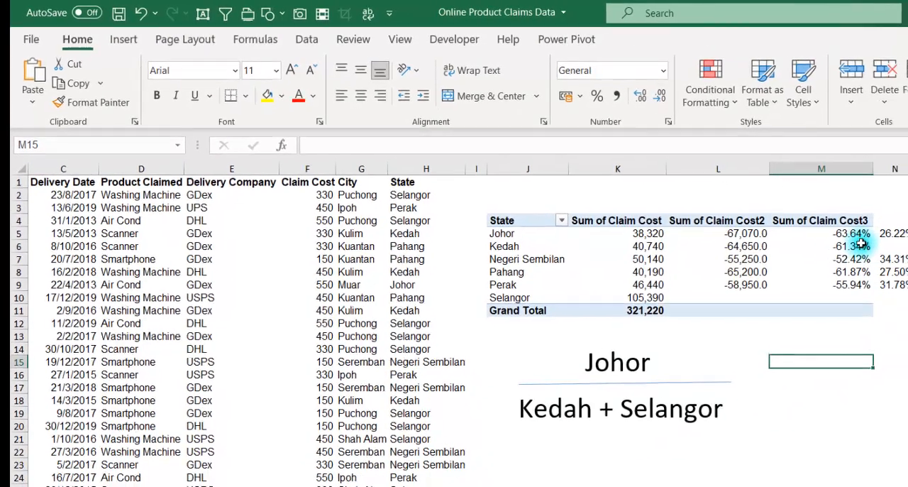
pyautogui.click(886, 233)
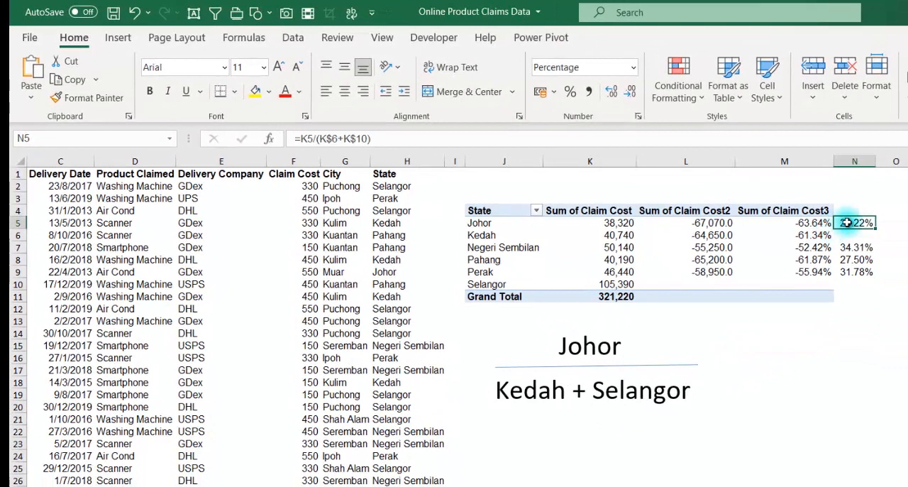
pyautogui.doubleClick(850, 223)
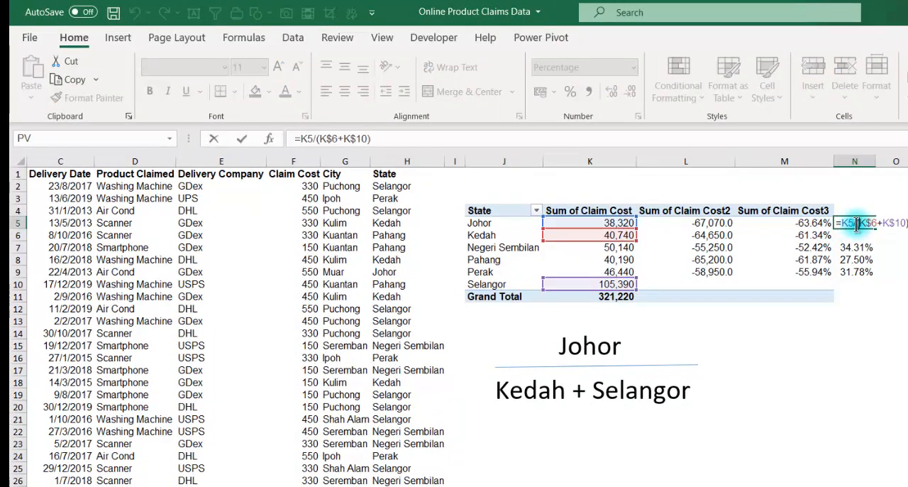
pyautogui.press('BackSpace')
pyautogui.press('BackSpace')
pyautogui.press('BackSpace')
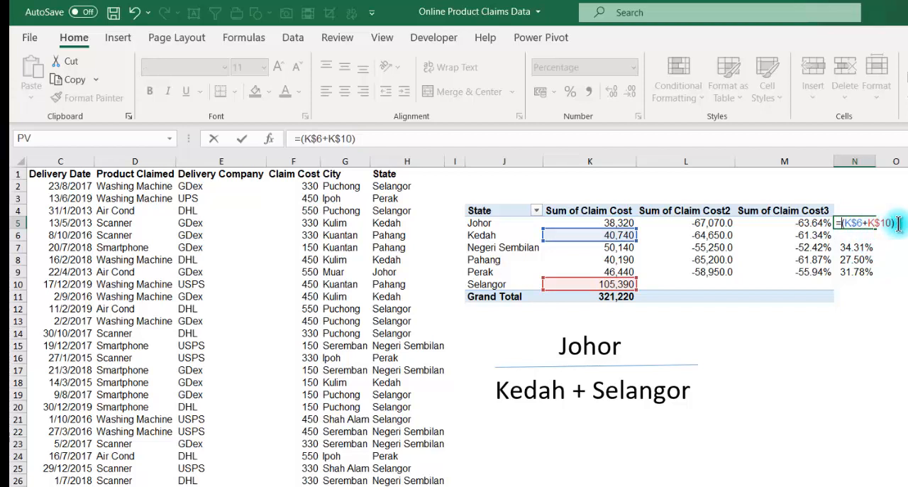
pyautogui.press('Delete')
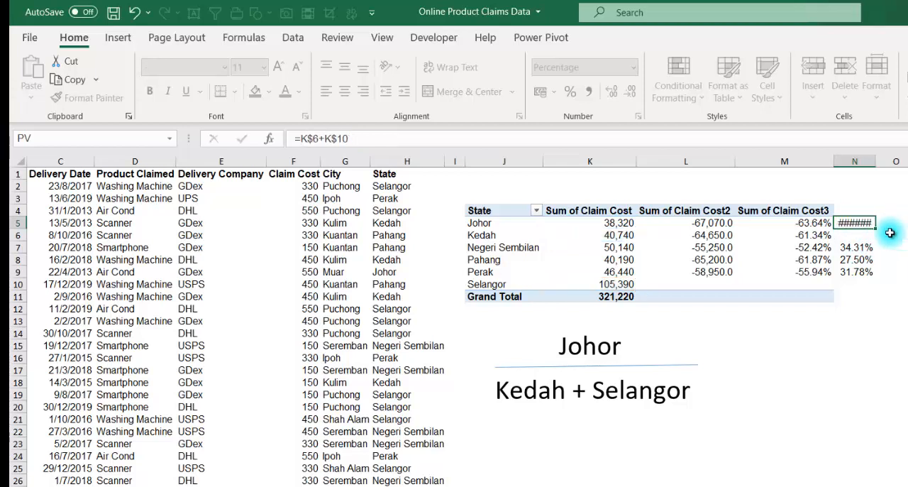
pyautogui.hotkey('ctrl', 'Return')
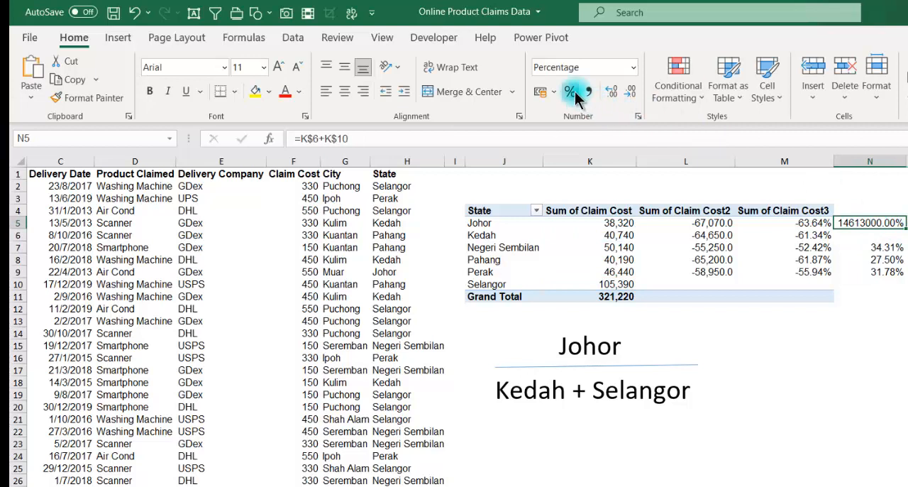
# Fill the N5 formula down to N9 and format the cells as comma-separated numbers without decimals
pyautogui.click(633, 68)
pyautogui.click(622, 88)
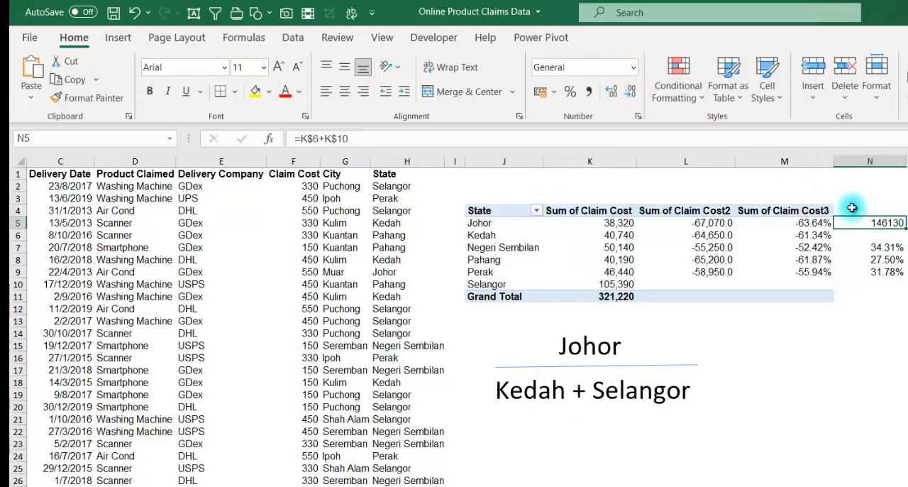
pyautogui.moveTo(895, 225); pyautogui.dragTo(901, 282)
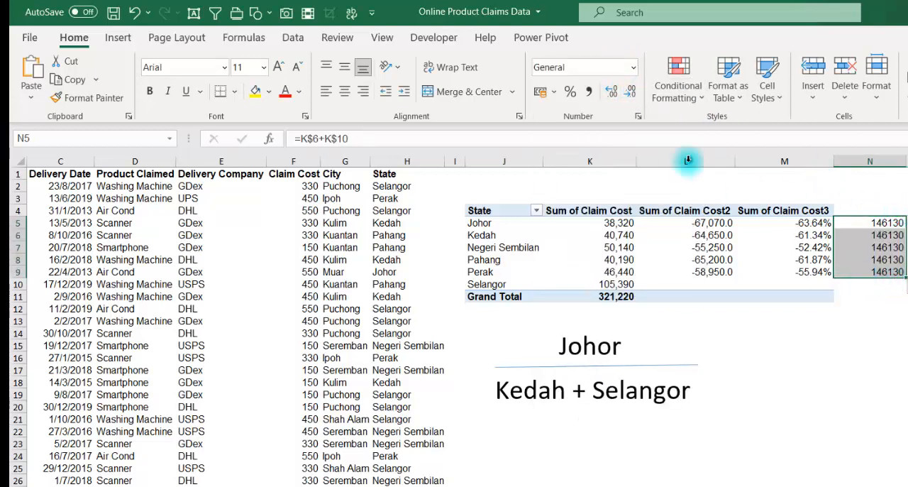
pyautogui.click(633, 69)
pyautogui.click(596, 92)
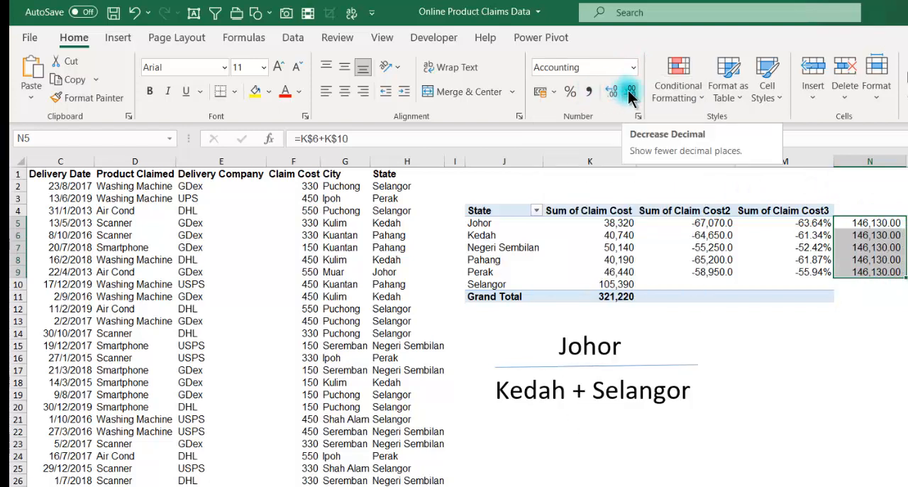
pyautogui.click(630, 92)
pyautogui.click(631, 92)
pyautogui.click(766, 328)
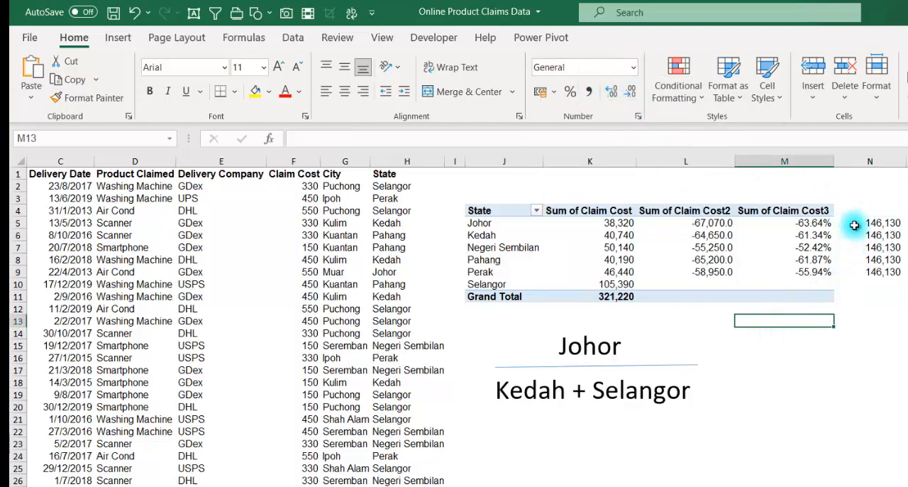
# Enter the heading Kedah + Selangor in N4 above the filled values
pyautogui.click(862, 199)
pyautogui.click(859, 212)
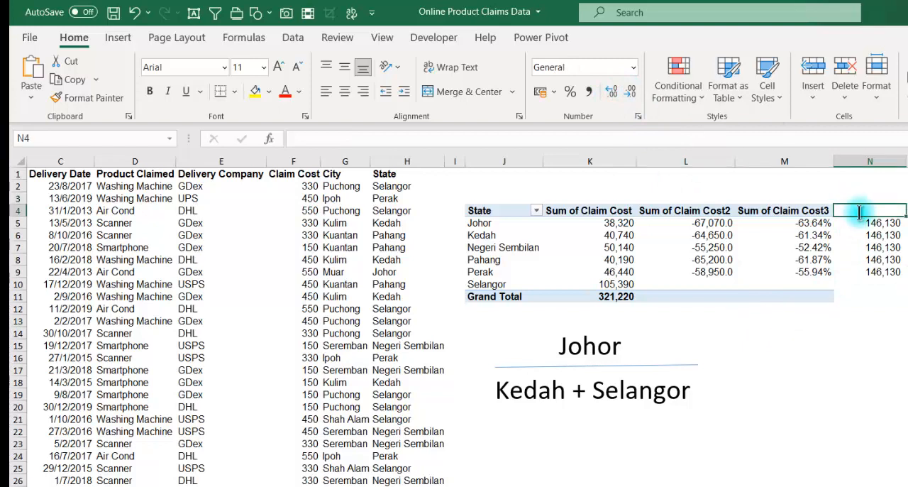
pyautogui.write('Kedah + Selangor')
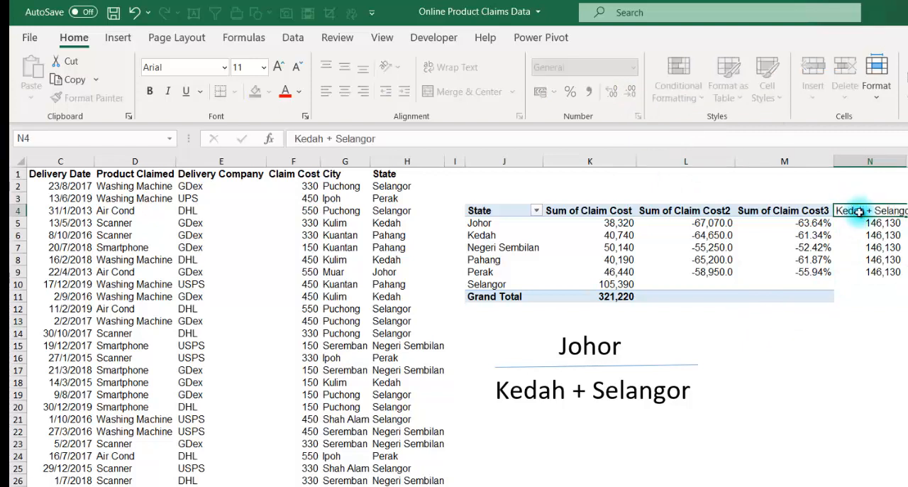
pyautogui.press('Return')
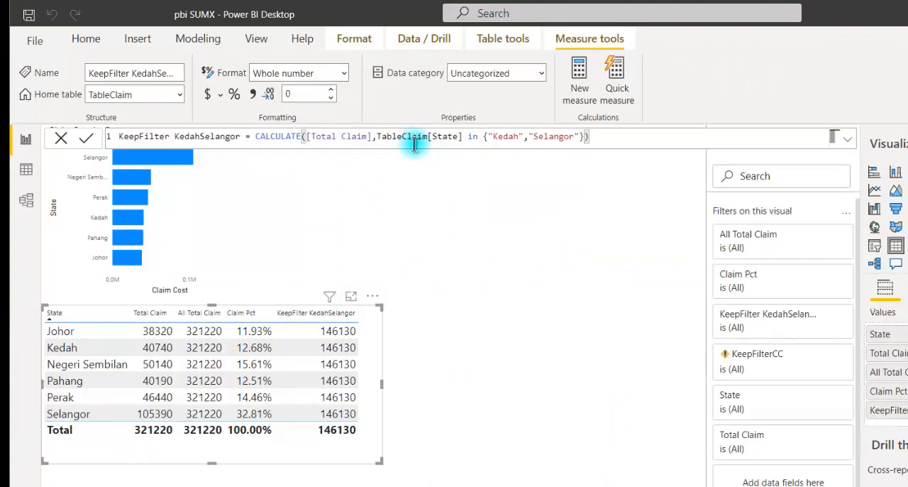
# In Power BI, change the KeepFilter KedahSelangor formula to CALCULATE([Total Claim],KEEPFILTERS(TableClaim[State] in {"Kedah","Selangor"}))
pyautogui.click(378, 136)
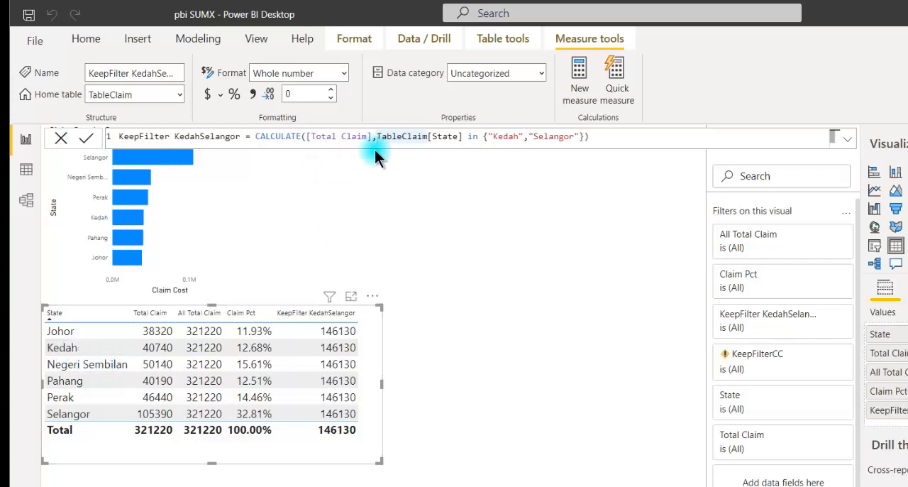
pyautogui.write('Keep')
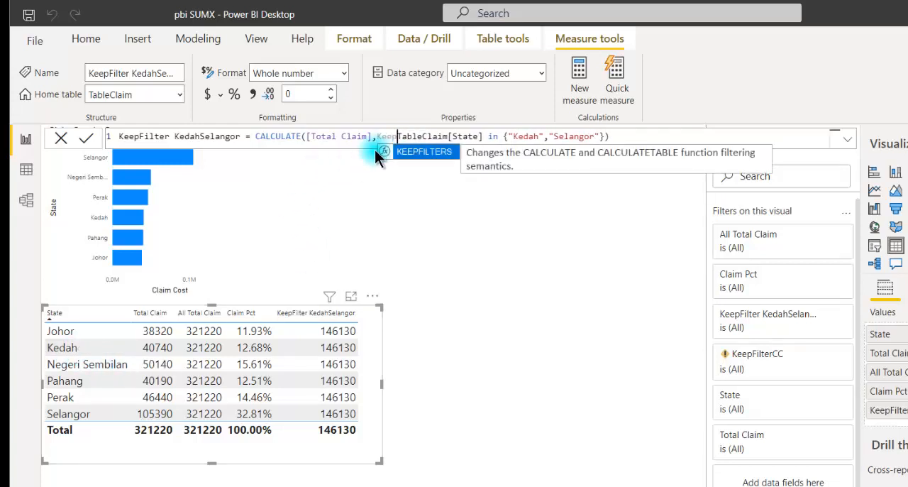
pyautogui.press('Tab')
pyautogui.press('End')
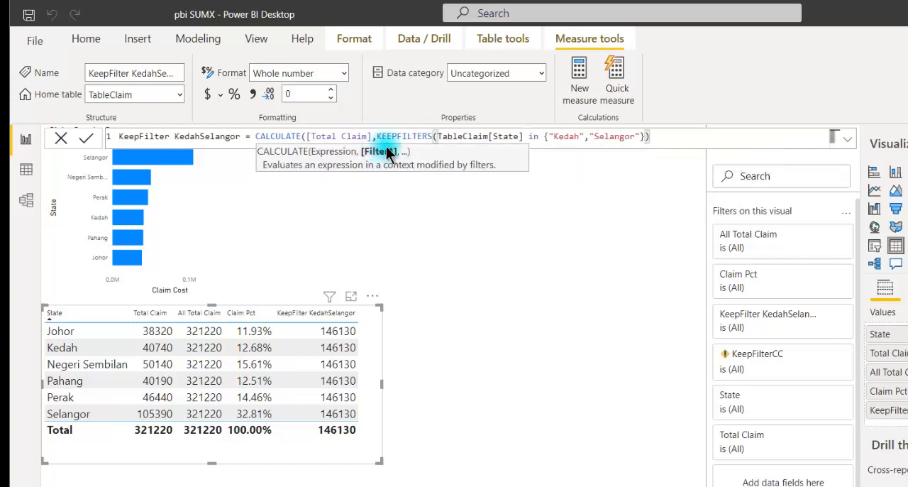
pyautogui.click(645, 136)
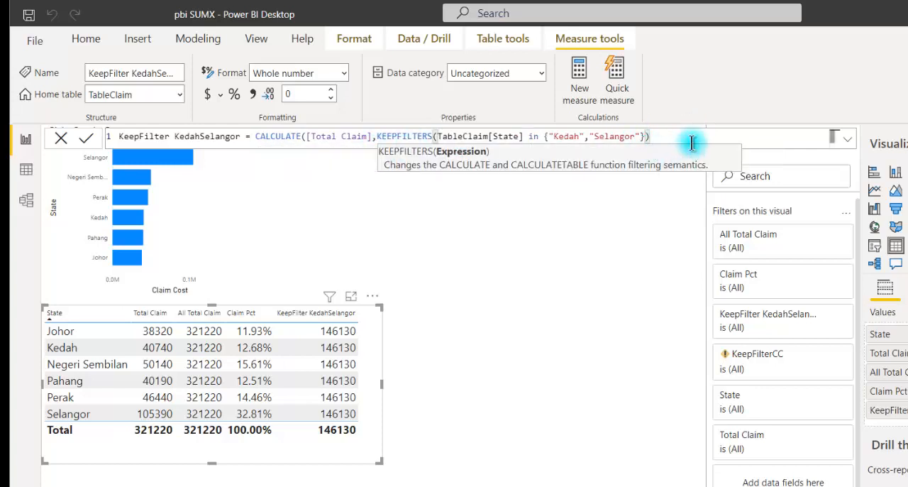
pyautogui.write(')')
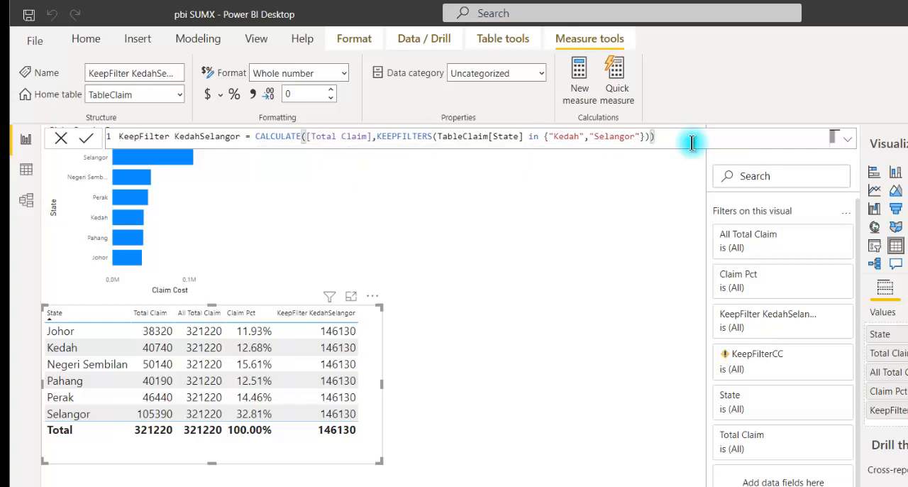
pyautogui.press('Return')
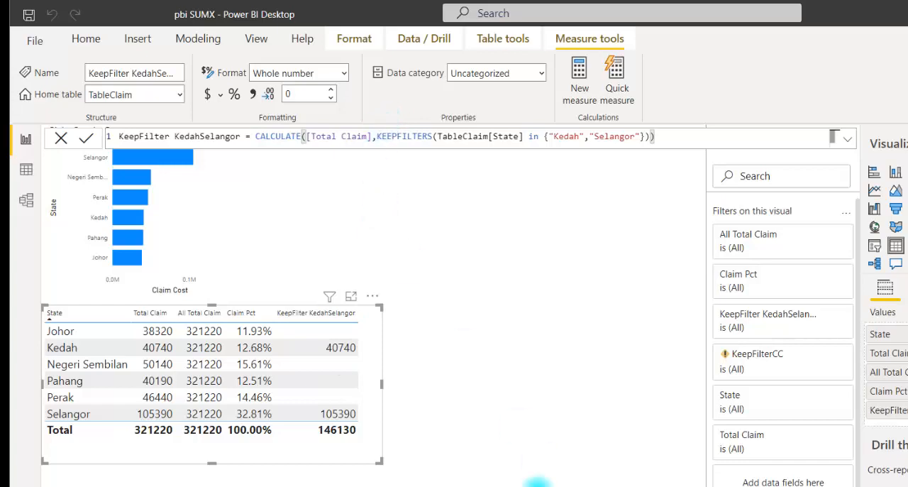
# Switch back to the Excel claims workbook and select Kedah's claim cost in the PivotTable
pyautogui.click(521, 485)
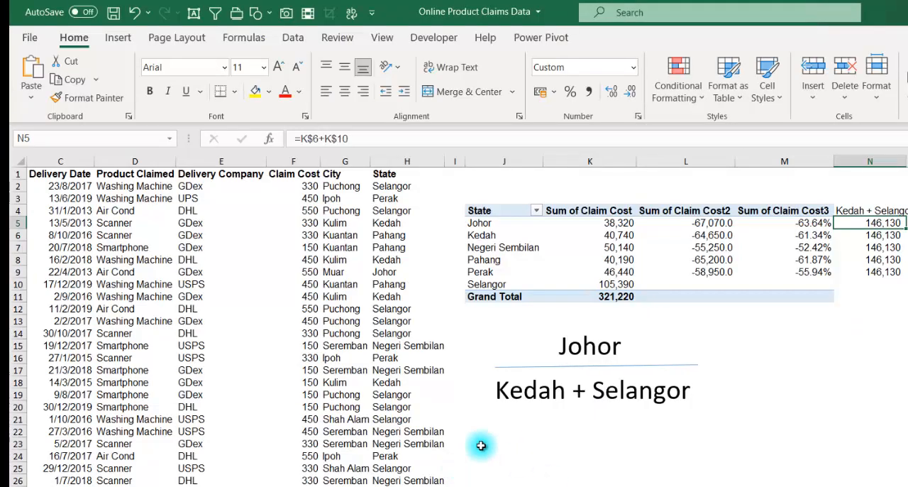
pyautogui.click(906, 223)
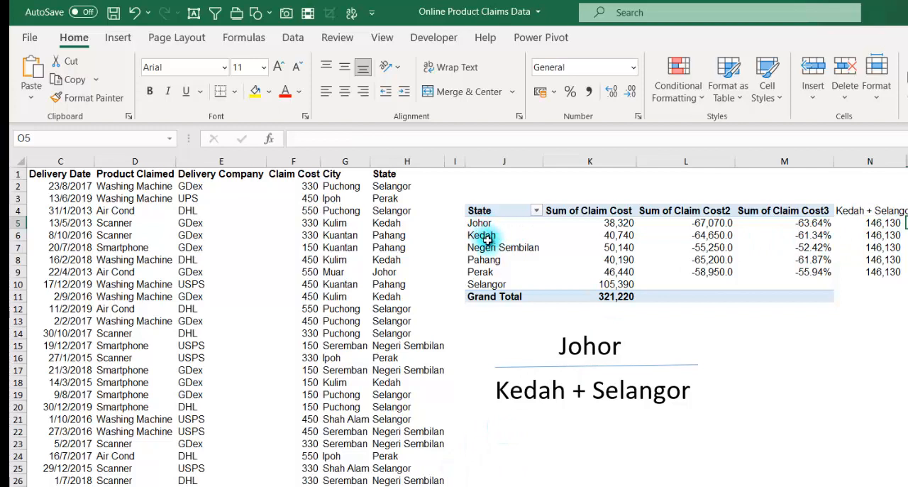
pyautogui.click(577, 237)
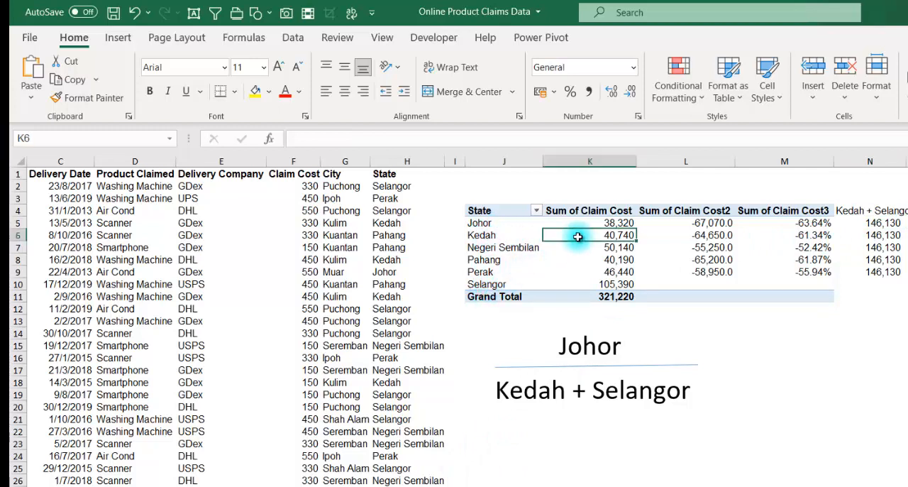
pyautogui.click(516, 232)
pyautogui.click(642, 279)
pyautogui.click(522, 464)
pyautogui.click(515, 243)
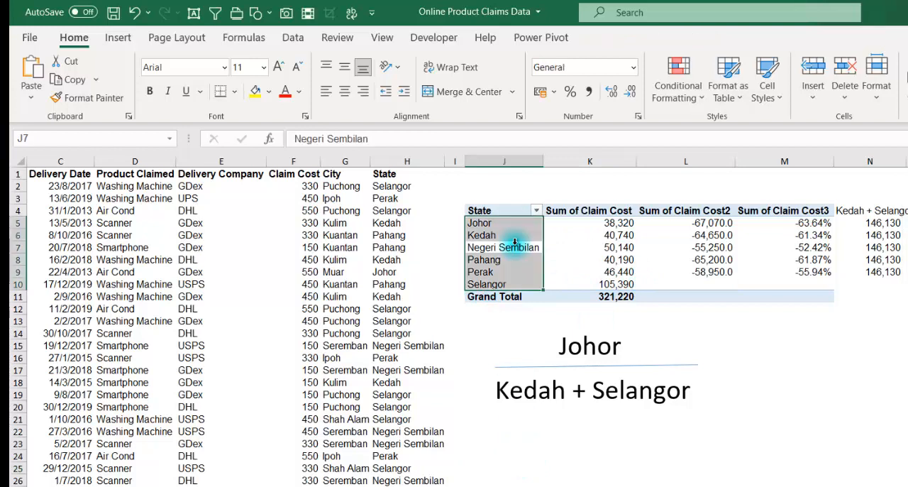
pyautogui.hotkey('ctrl', 'a')
pyautogui.hotkey('ctrl', 'c')
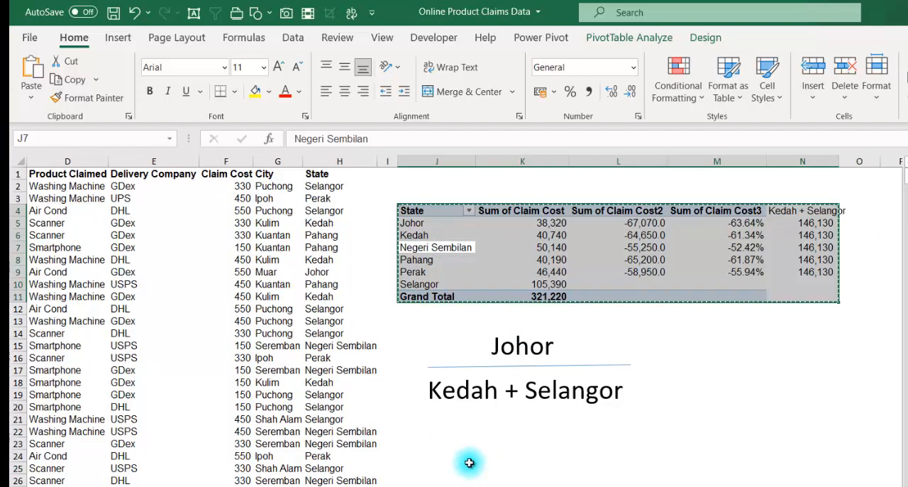
pyautogui.click(465, 464)
# Copy the PivotTable in J4:M11 to J23 and remove Sum of Claim Cost2 and Sum of Claim Cost3 from the copy
pyautogui.moveTo(423, 212); pyautogui.dragTo(718, 294)
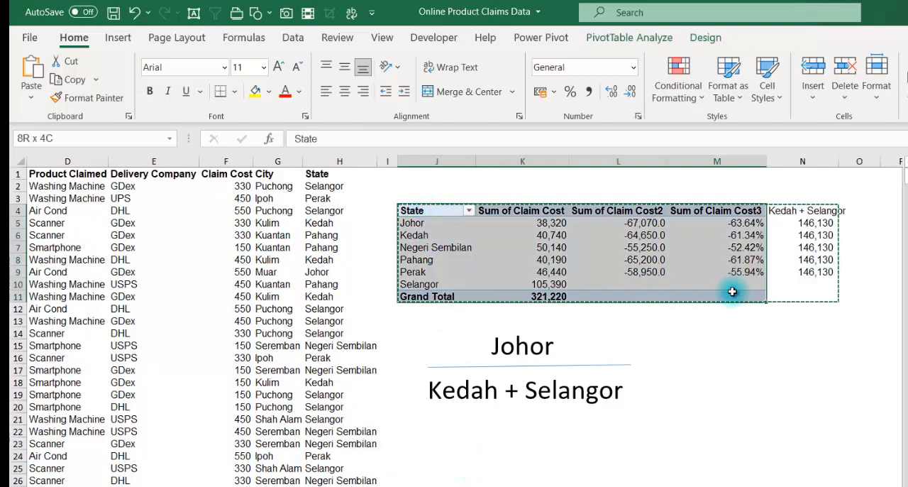
pyautogui.hotkey('ctrl', 'c')
pyautogui.click(443, 458)
pyautogui.click(440, 443)
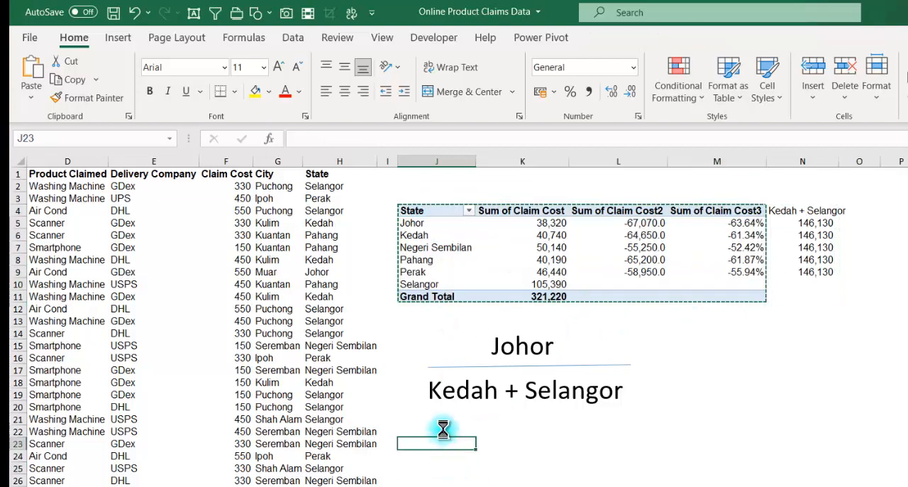
pyautogui.hotkey('ctrl', 'v')
pyautogui.click(452, 480)
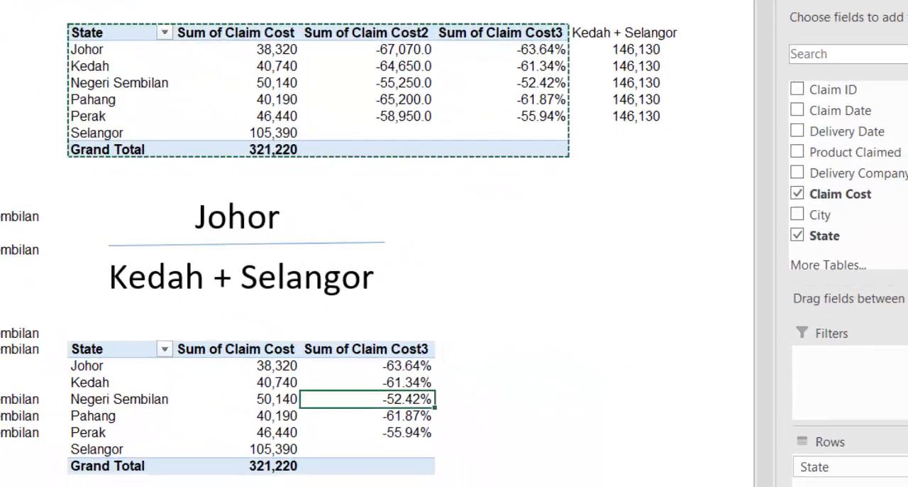
pyautogui.click(243, 381)
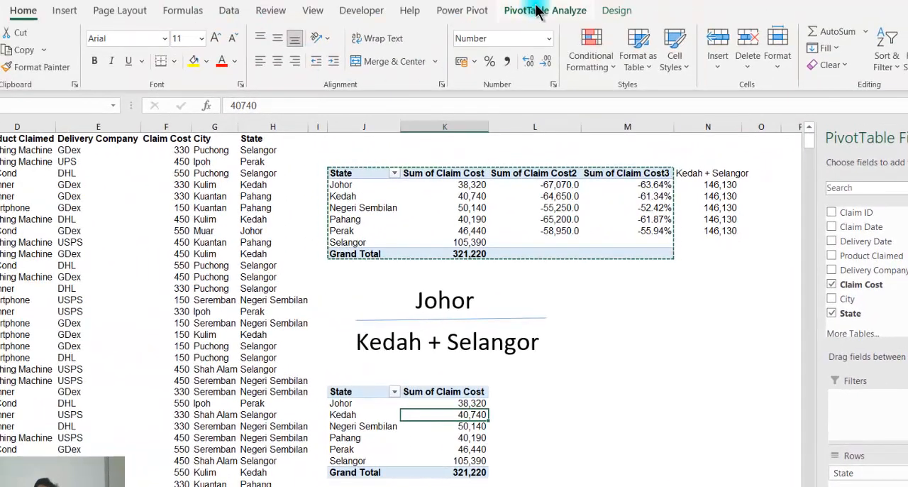
# Insert a State slicer for the copied PivotTable and place it beside that table
pyautogui.click(518, 9)
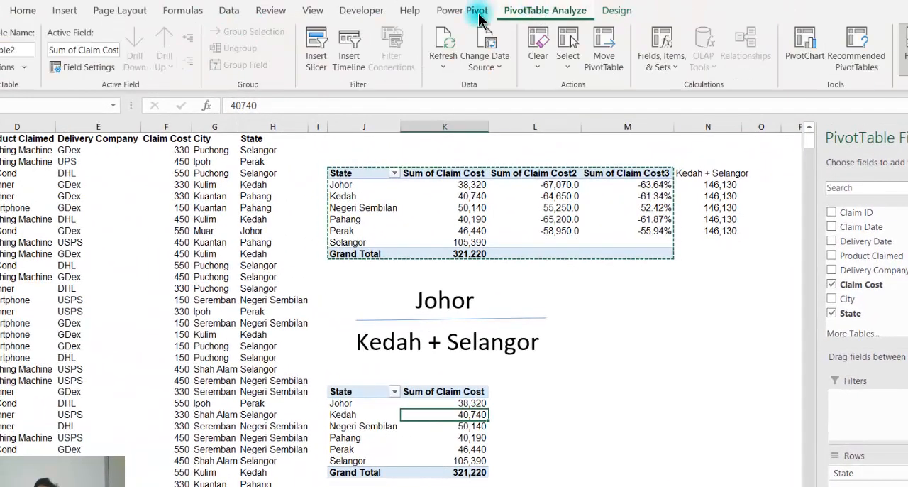
pyautogui.click(318, 45)
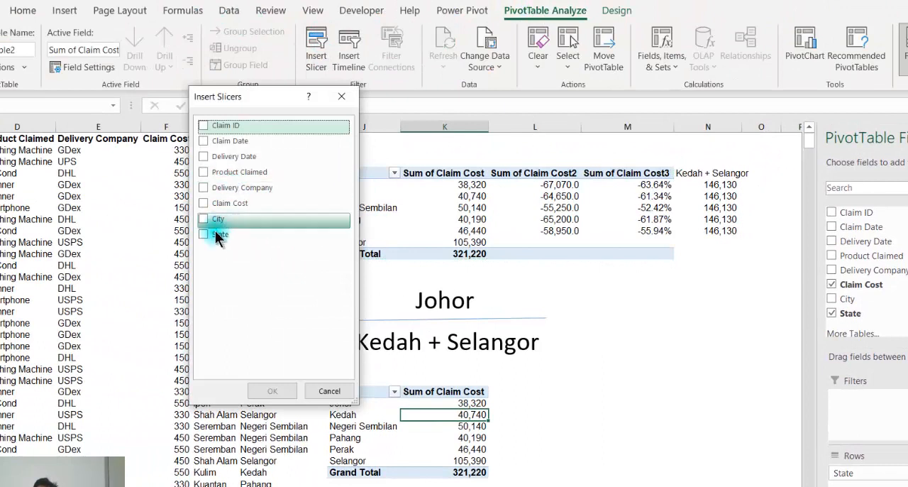
pyautogui.click(204, 234)
pyautogui.click(280, 390)
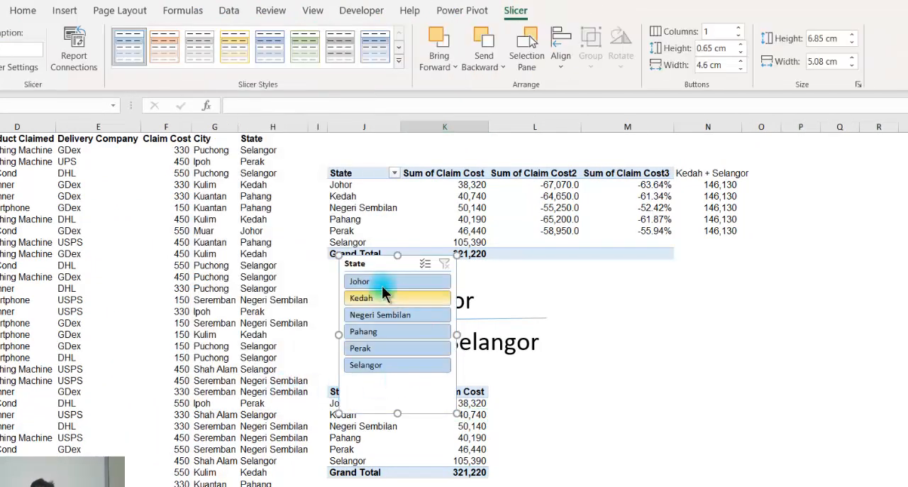
pyautogui.moveTo(434, 278); pyautogui.dragTo(661, 370)
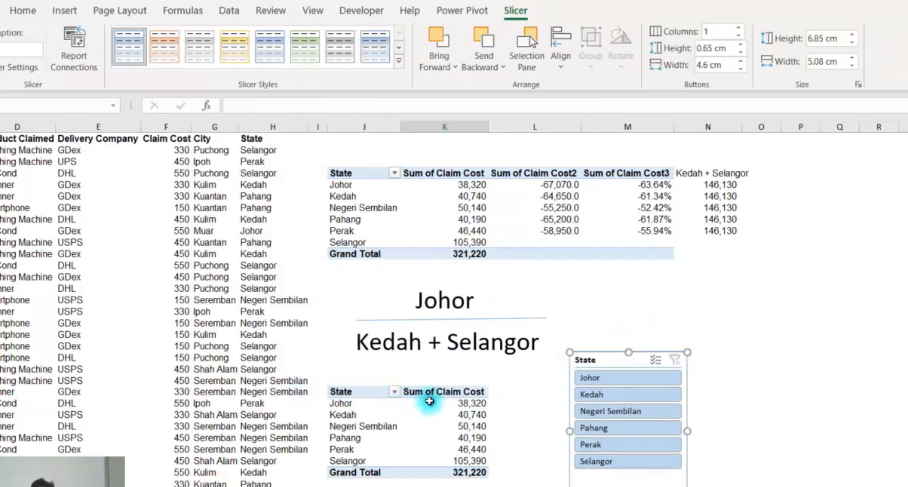
# Filter the copied PivotTable to Kedah and Selangor with the State slicer and move the slicer slightly higher
pyautogui.click(599, 398)
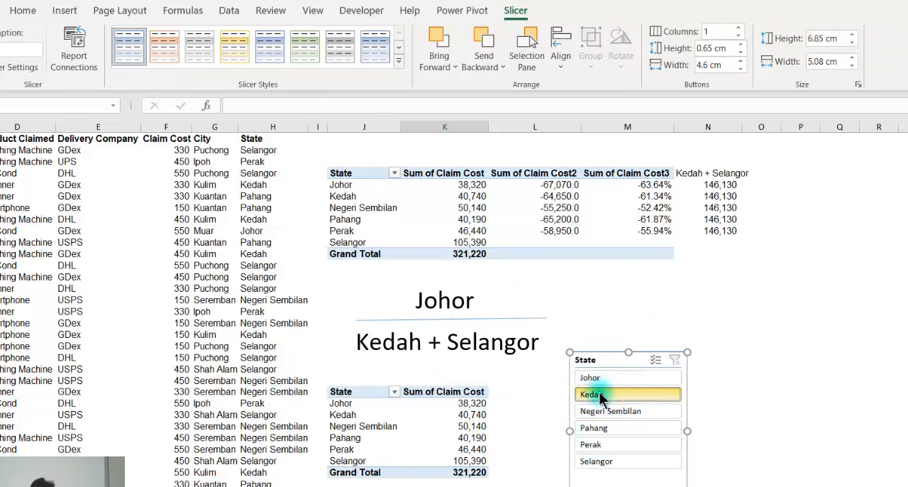
pyautogui.keyDown('ctrl'); pyautogui.click(600, 463); pyautogui.keyUp('ctrl')
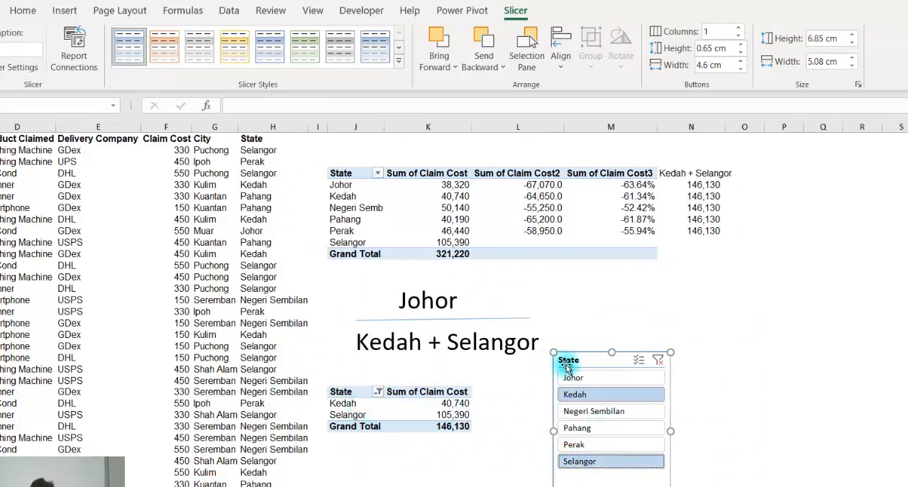
pyautogui.moveTo(580, 359); pyautogui.dragTo(579, 335)
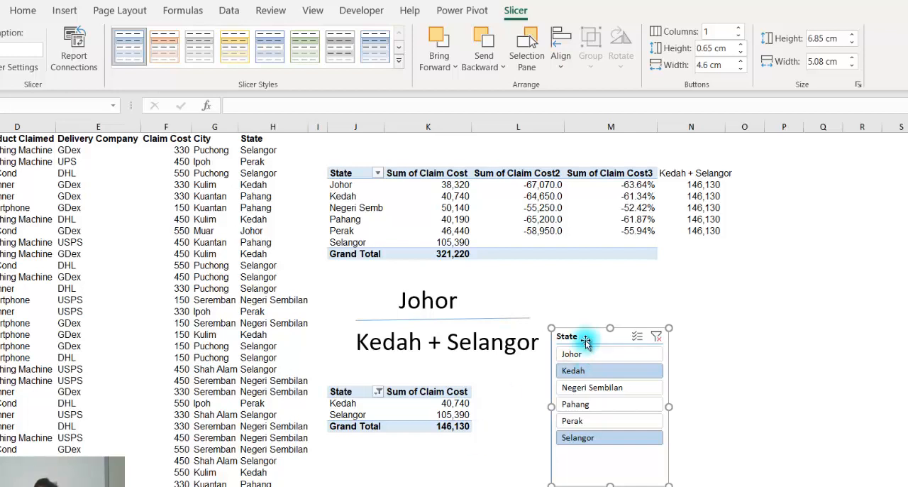
# Shift the State slicer up beside the filtered PivotTable, insert a clustered column PivotChart from that table and place the chart below it
pyautogui.moveTo(576, 337); pyautogui.dragTo(589, 320)
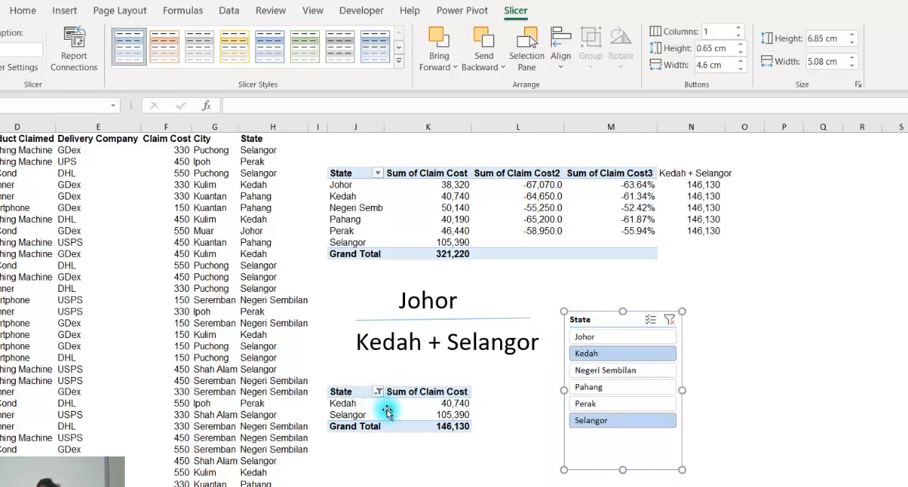
pyautogui.click(387, 411)
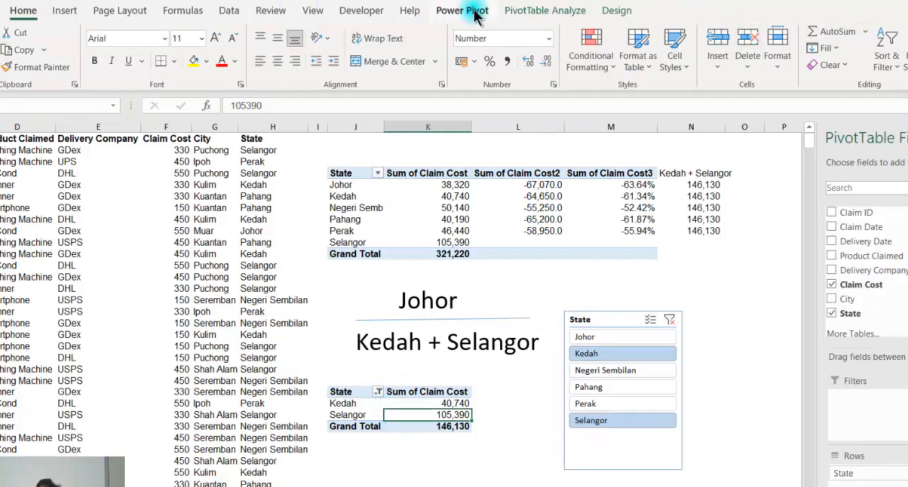
pyautogui.click(544, 10)
pyautogui.click(804, 44)
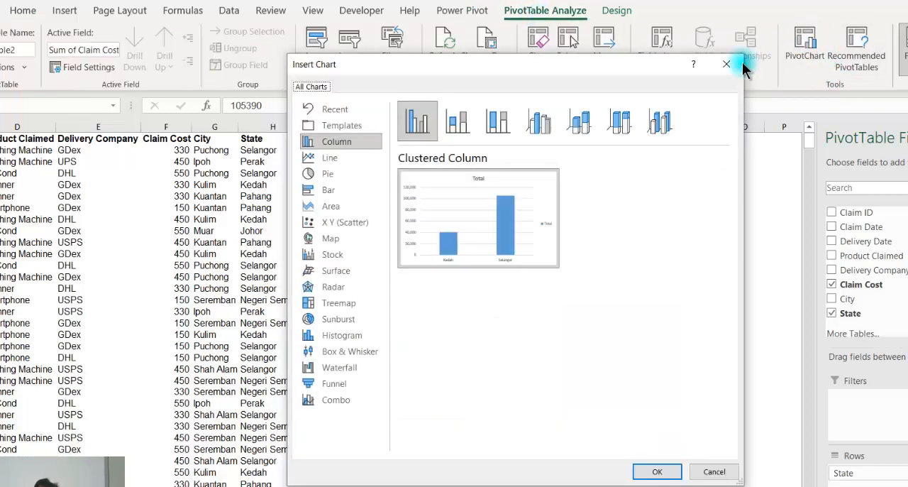
pyautogui.click(652, 470)
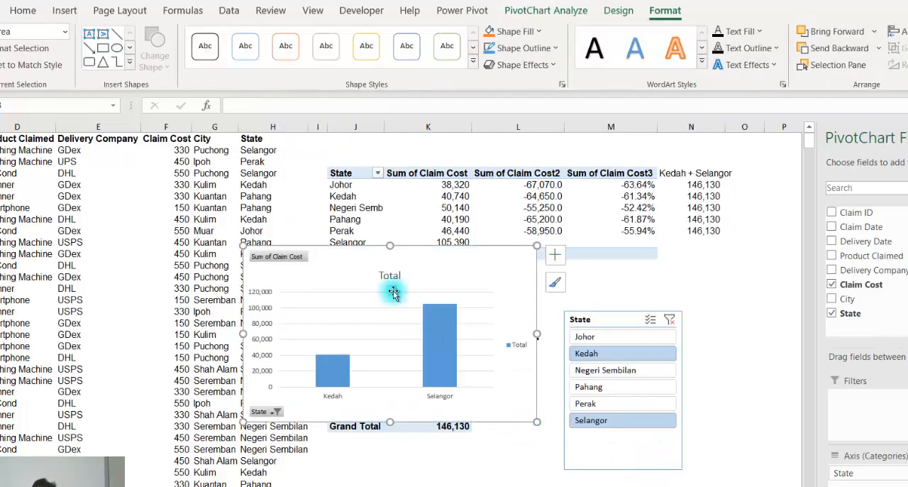
pyautogui.moveTo(345, 253); pyautogui.dragTo(431, 398)
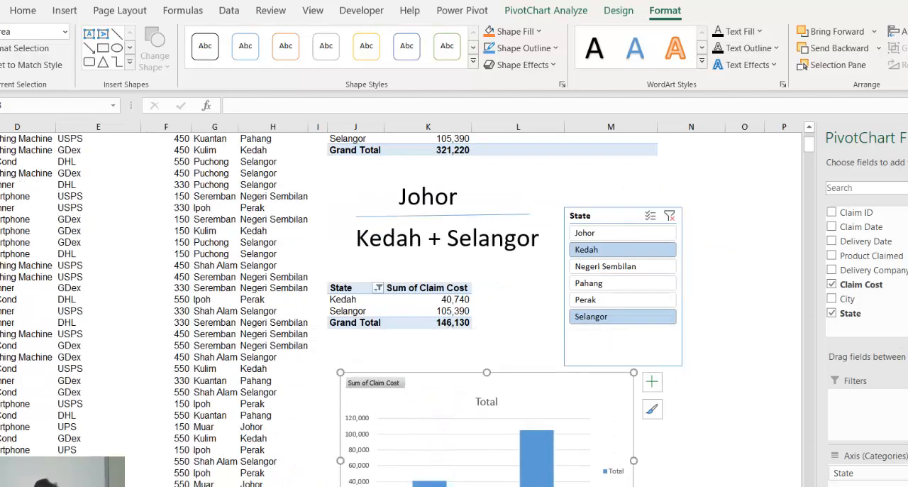
pyautogui.click(402, 290)
# Switch to the Power BI report, add a stacked column chart and place it beside the state claims table
pyautogui.hotkey('alt', 'Tab')
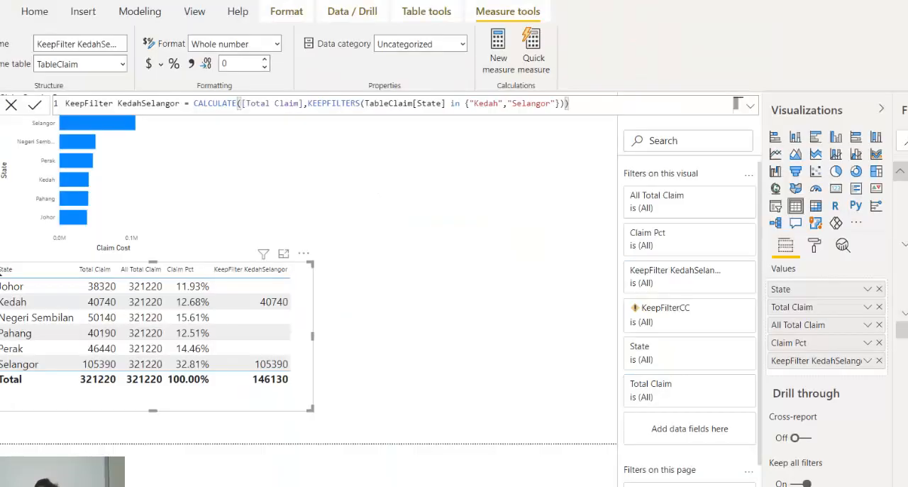
pyautogui.click(378, 312)
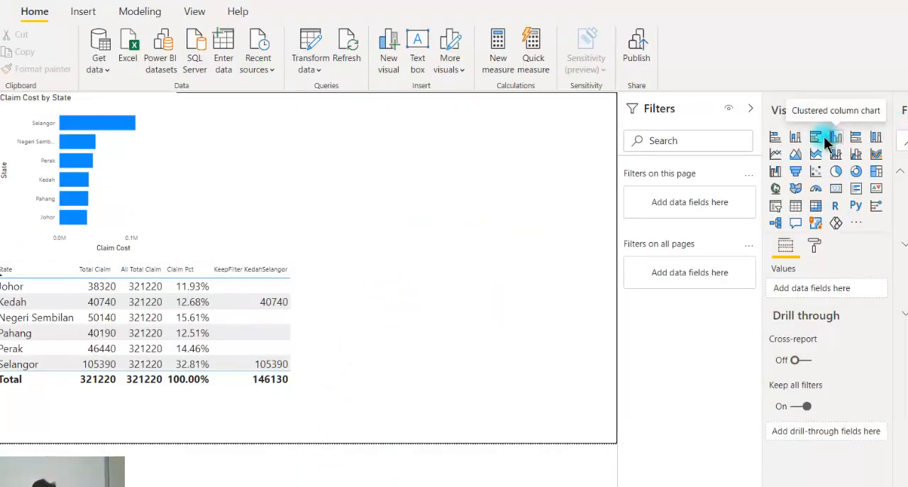
pyautogui.click(795, 137)
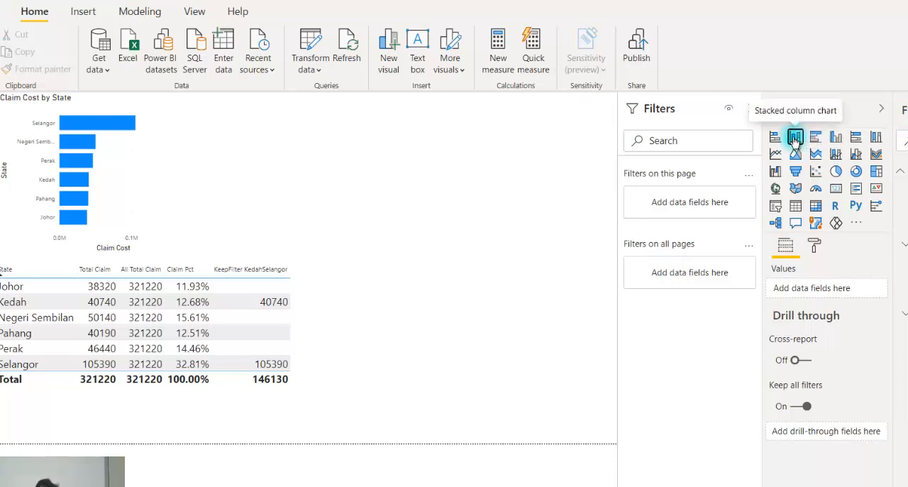
pyautogui.moveTo(374, 159); pyautogui.dragTo(391, 295)
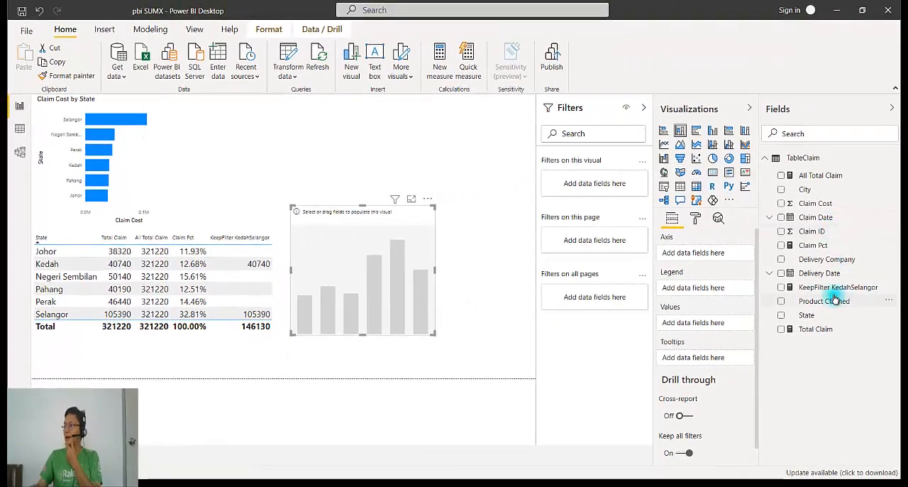
# Plot State against Total Claim in the new column chart, replace Total Claim with KeepFilter KedahSelangor and enlarge the chart slightly
pyautogui.click(782, 315)
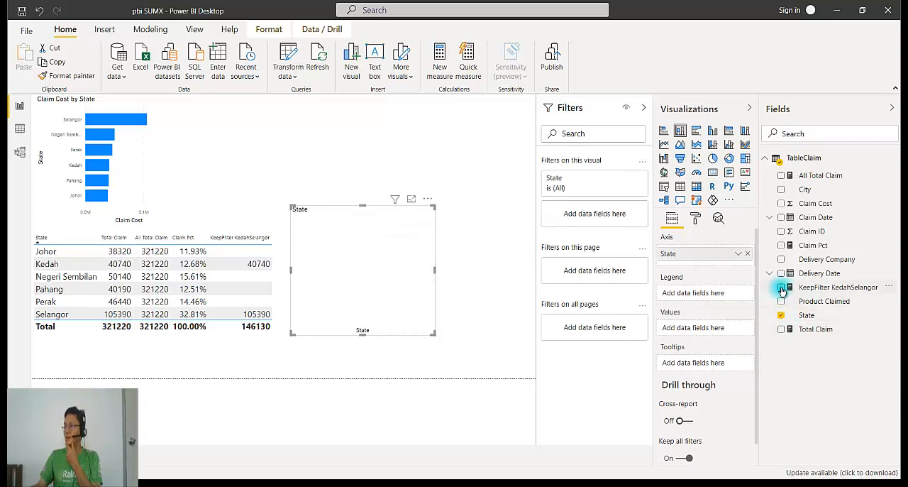
pyautogui.click(781, 330)
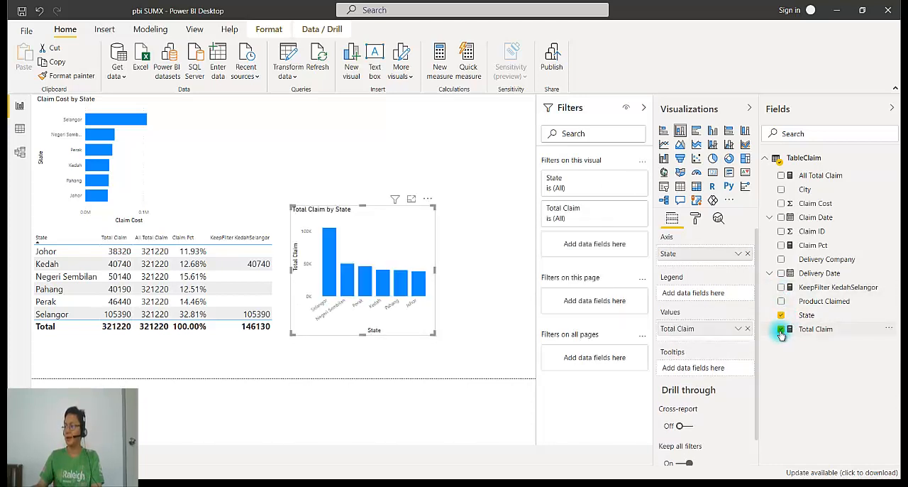
pyautogui.click(781, 330)
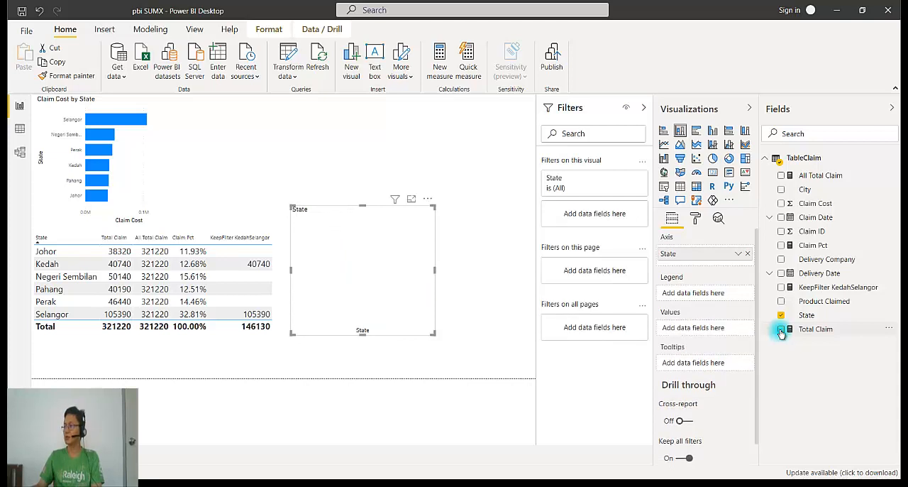
pyautogui.click(781, 287)
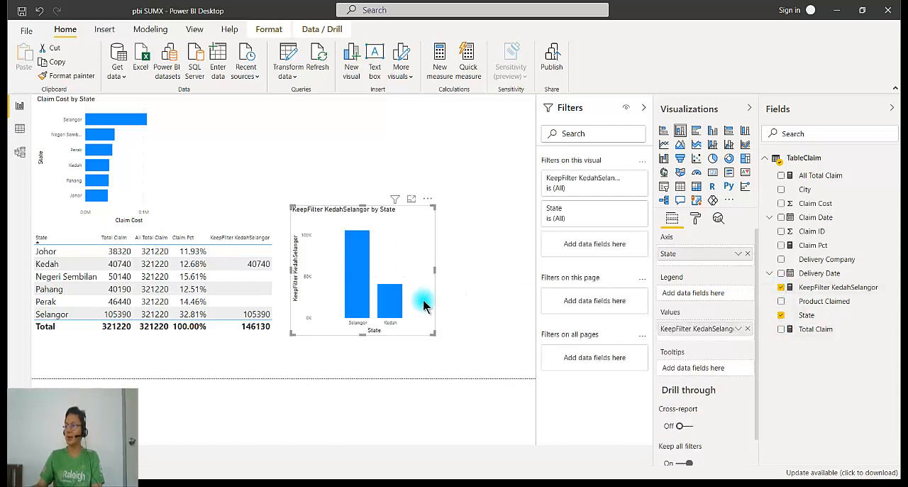
pyautogui.moveTo(437, 339); pyautogui.dragTo(454, 346)
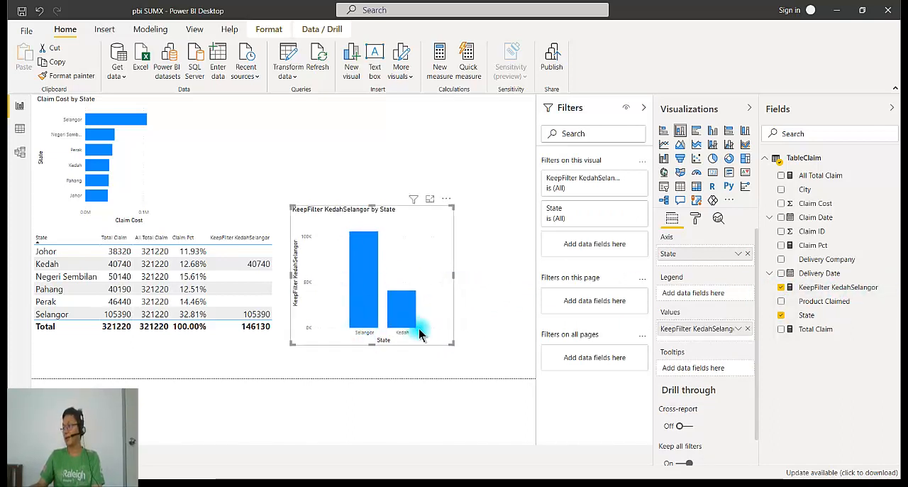
# Swap the column chart's values to Total Claim for comparison and restore KeepFilter KedahSelangor
pyautogui.click(781, 288)
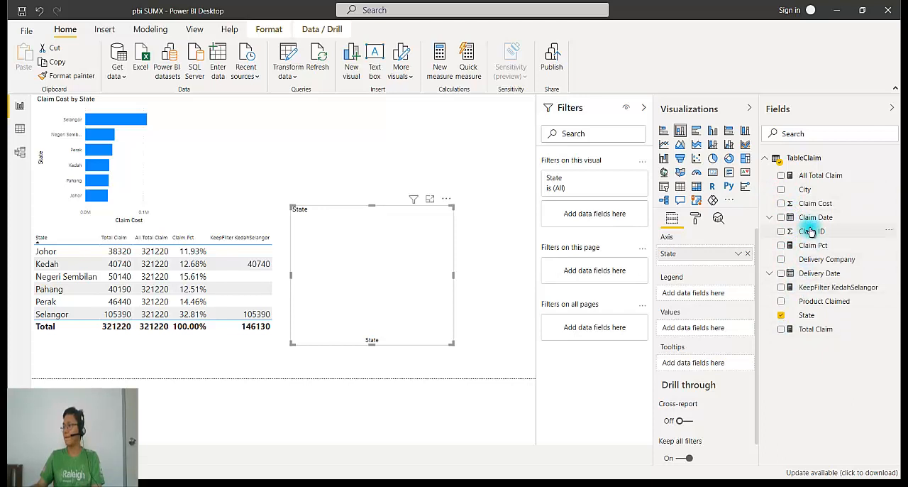
pyautogui.click(781, 329)
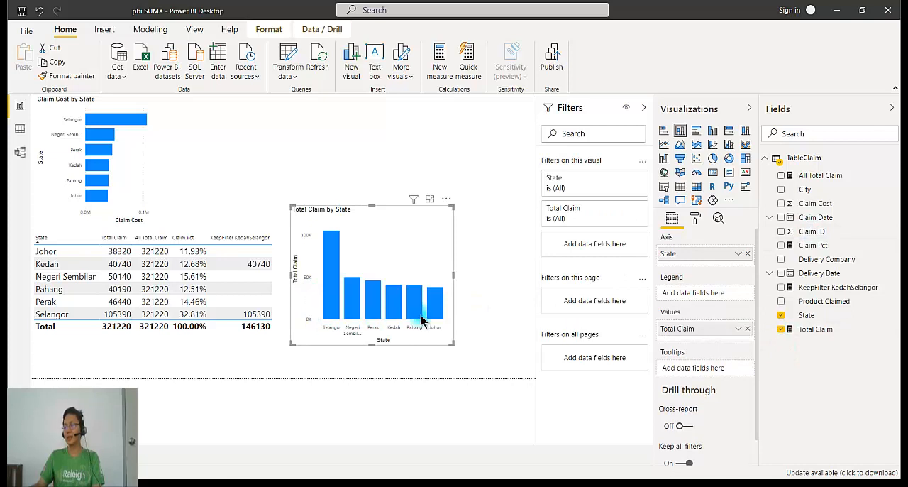
pyautogui.moveTo(330, 324)
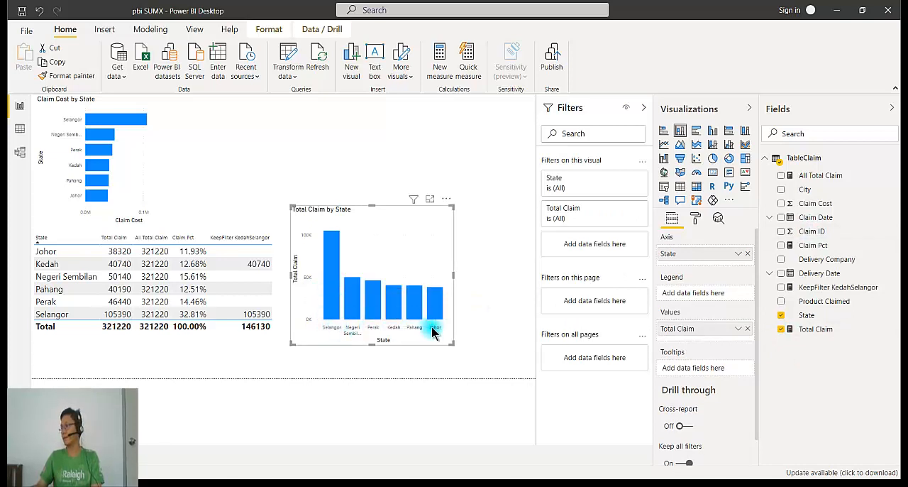
pyautogui.click(781, 328)
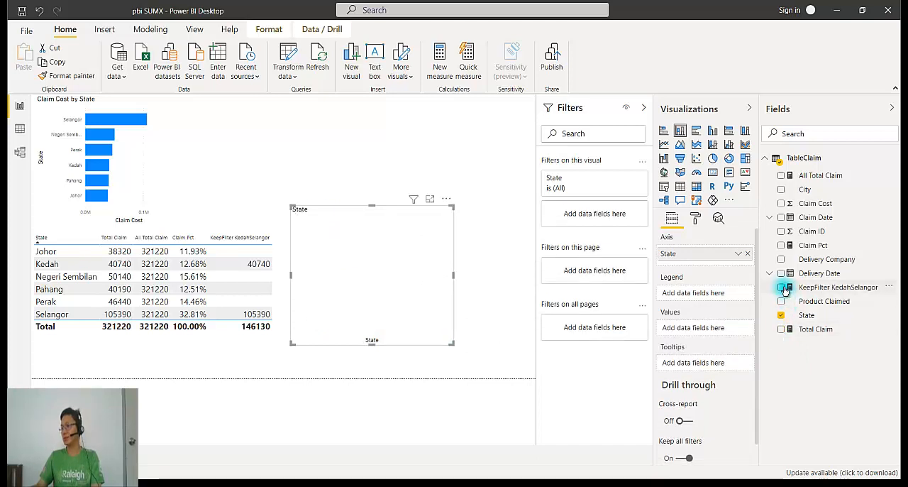
pyautogui.click(781, 287)
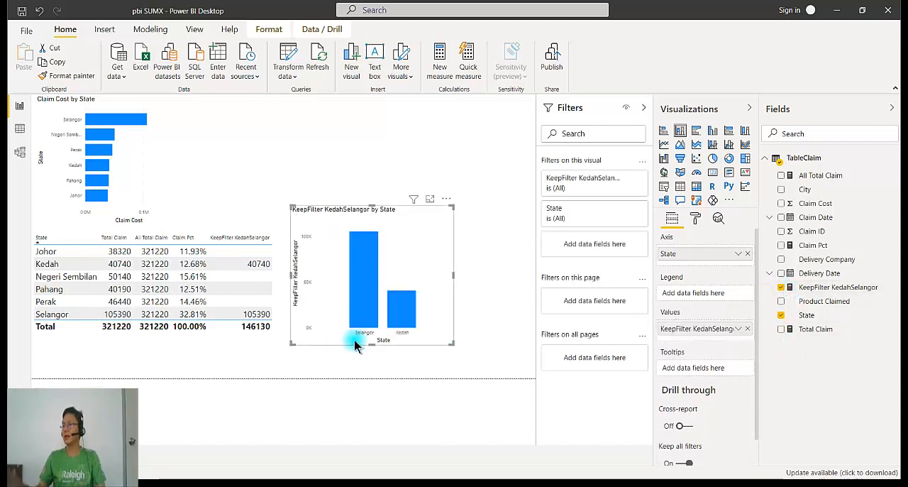